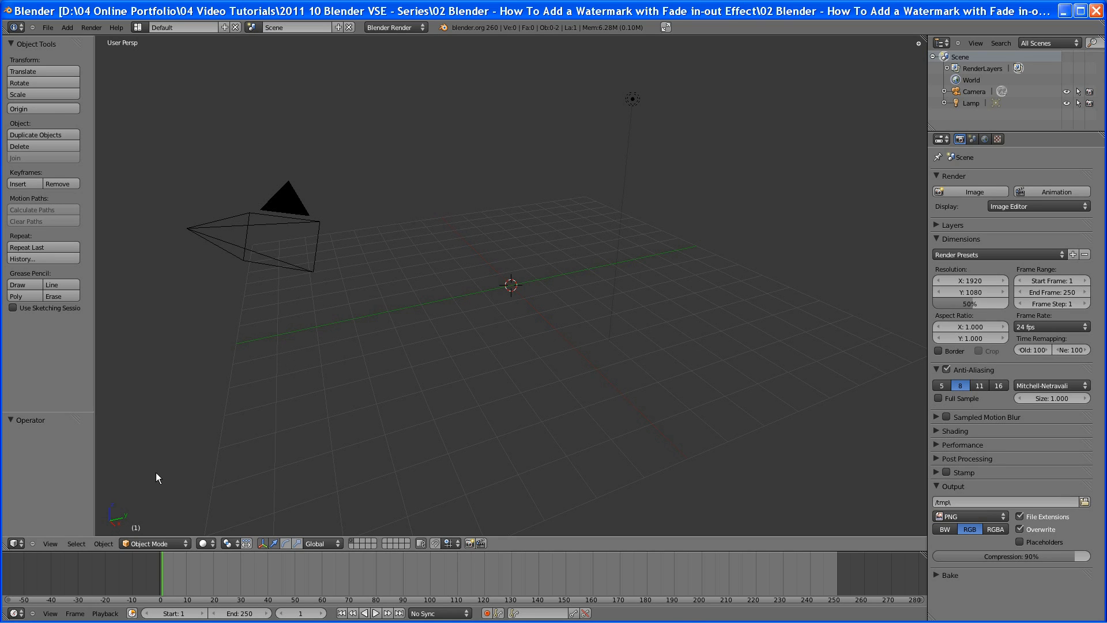
Set up the main area as a Video Sequence Editor showing sequencer and preview, with an enlarged preview and the properties sidebar open
click(21, 544)
click(78, 455)
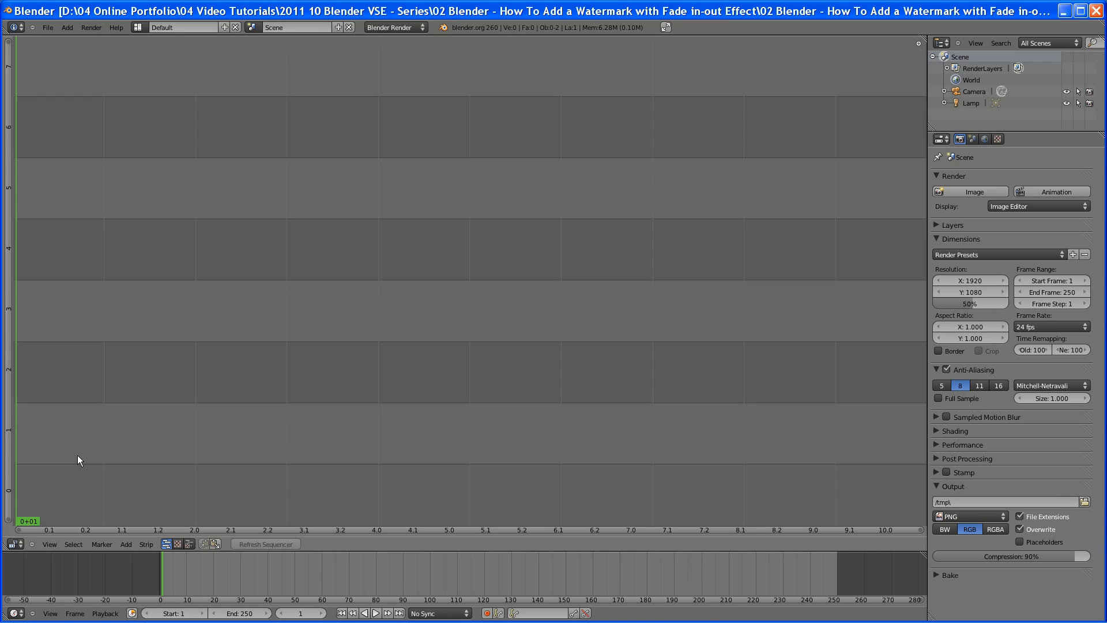
click(190, 544)
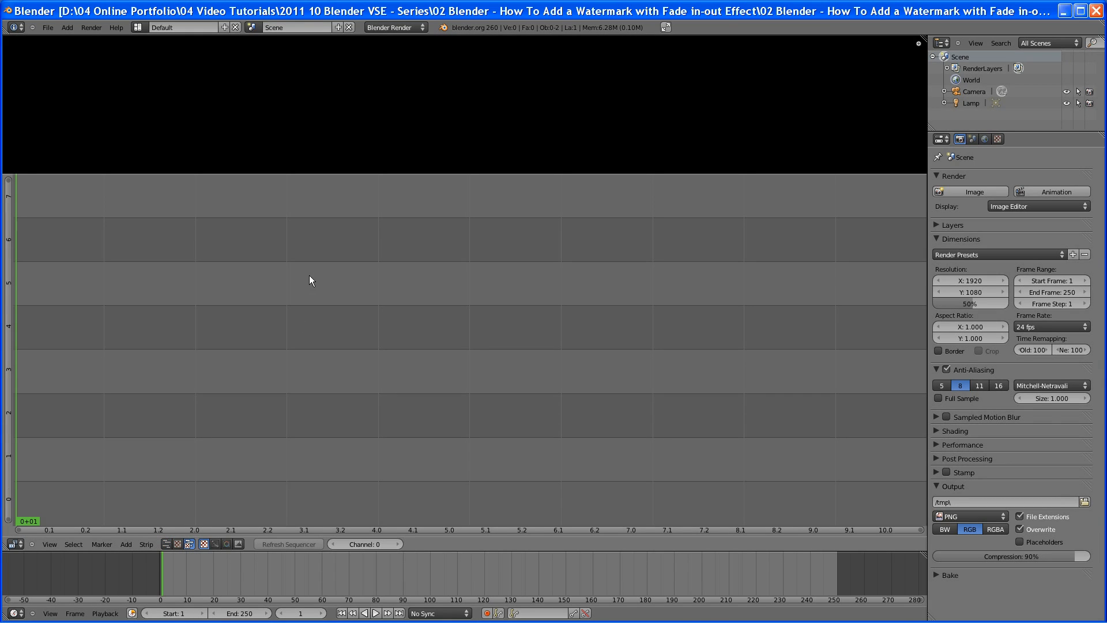
drag(341, 173, 343, 302)
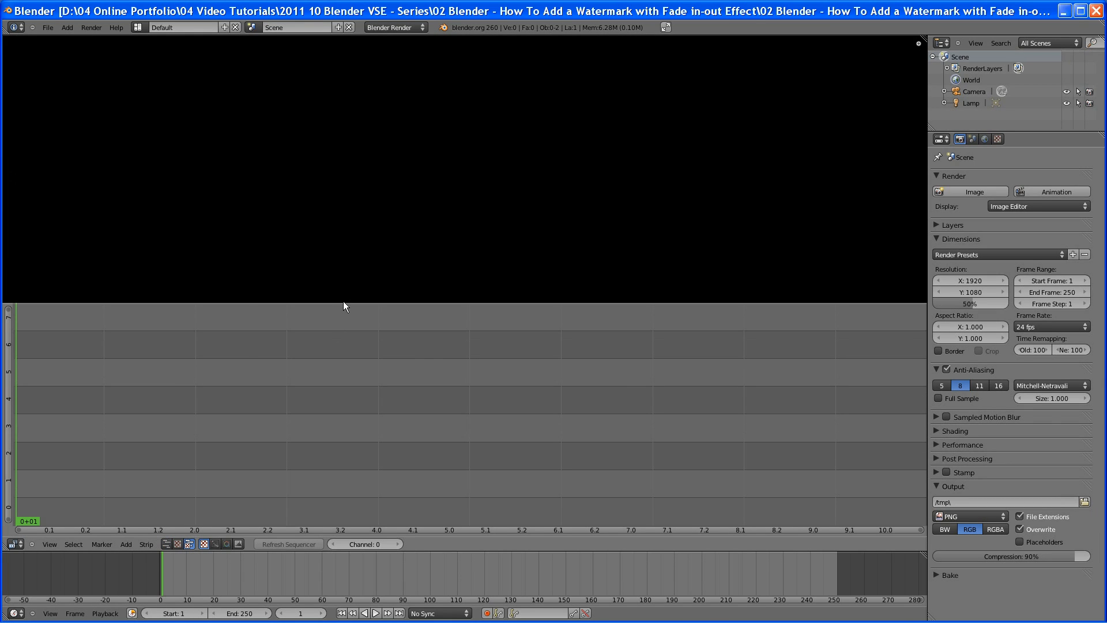
key(n)
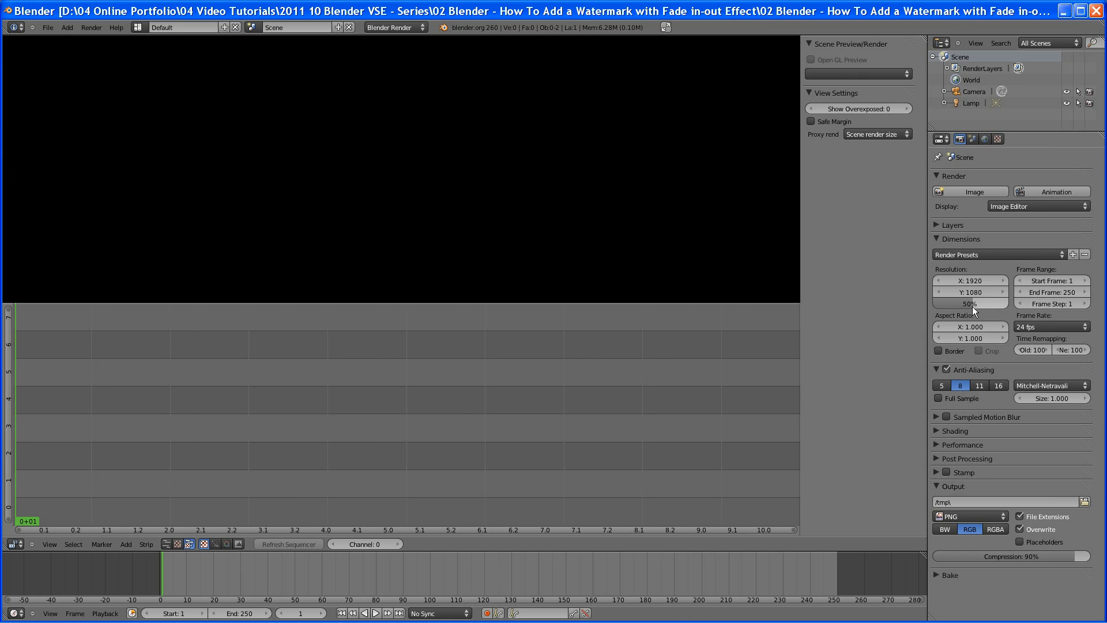
Set the render resolution scale to 100% and the frame rate to 25 fps
drag(975, 308, 1012, 299)
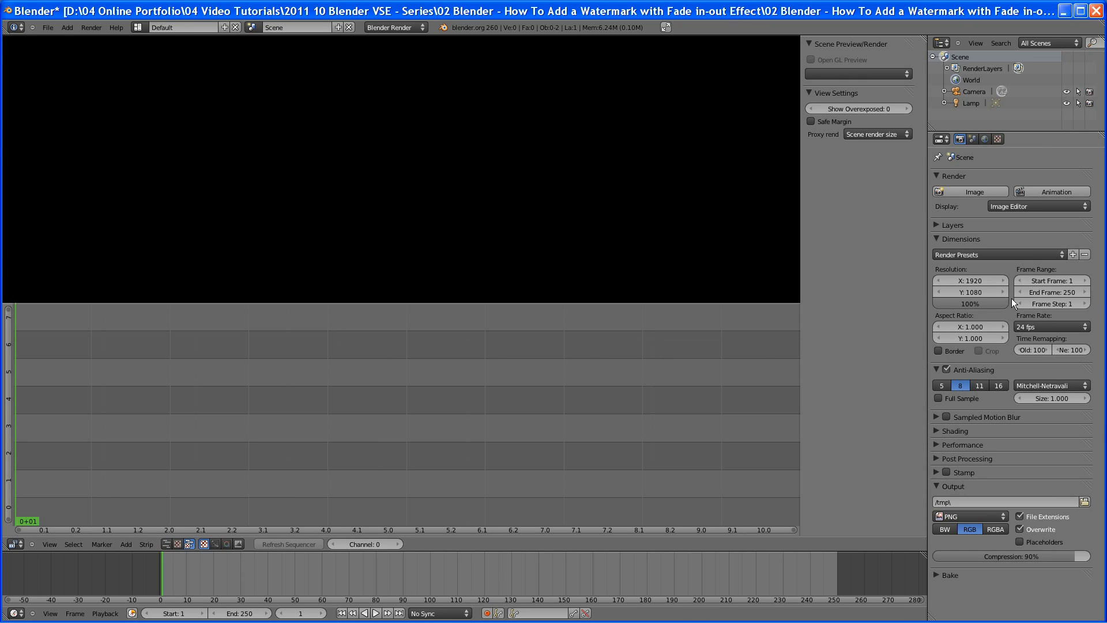
click(1077, 327)
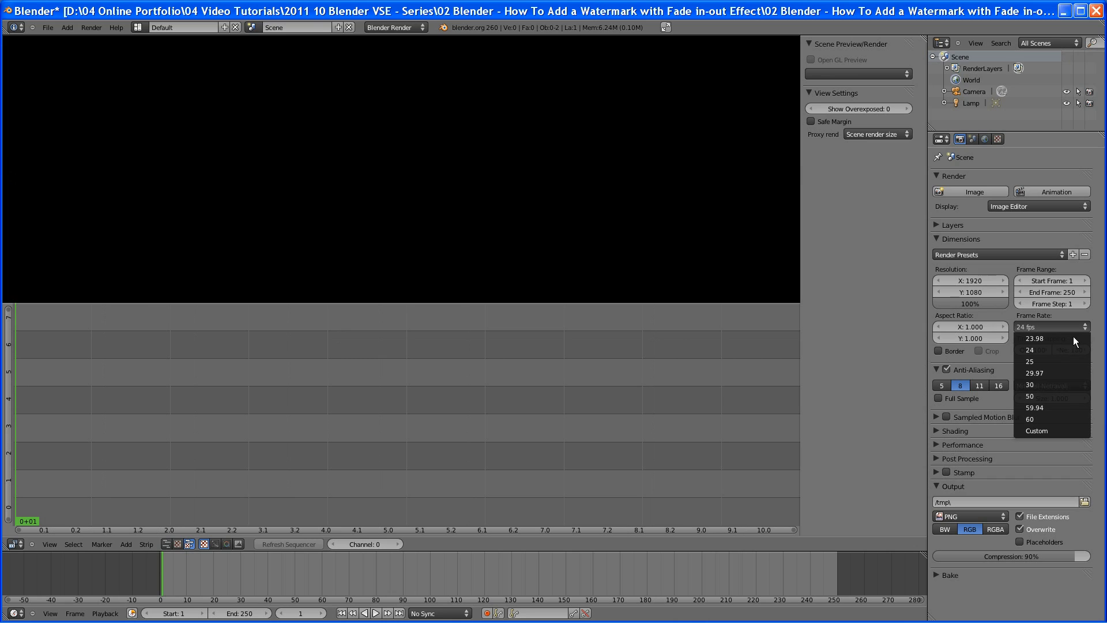
click(1061, 361)
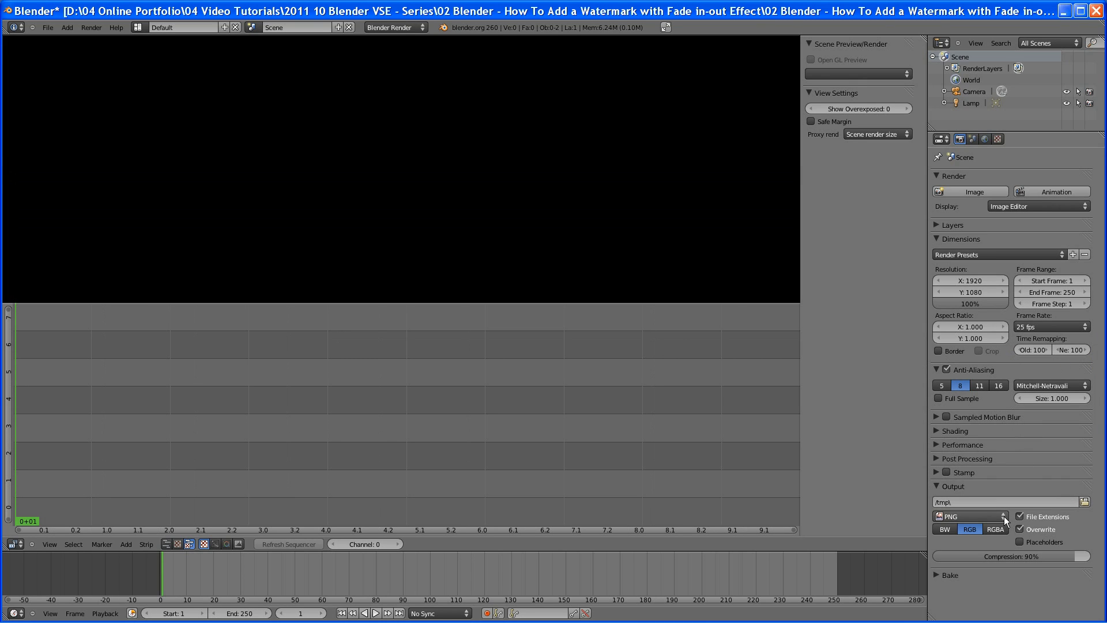
Set the render output path to the renders folder inside the project's watermark tutorial folder
click(1083, 501)
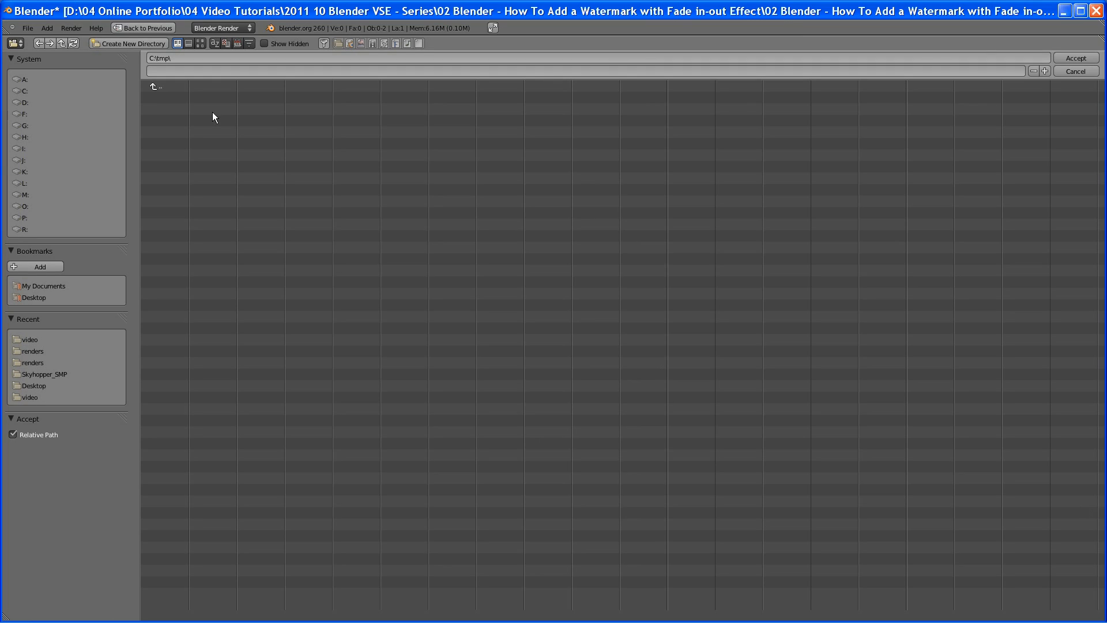
click(29, 102)
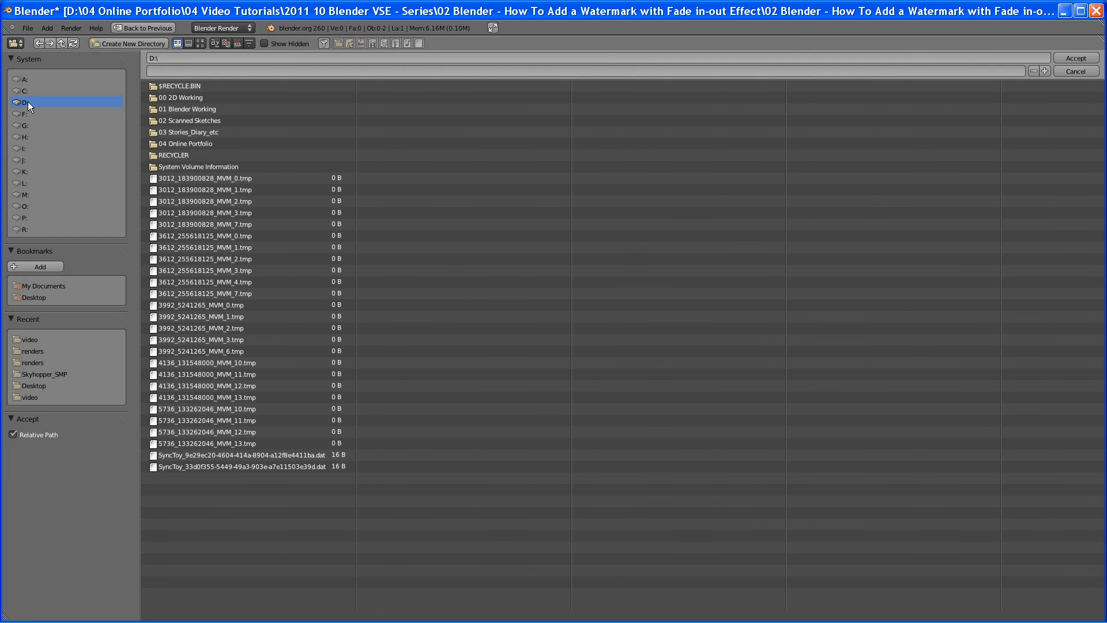
double_click(185, 143)
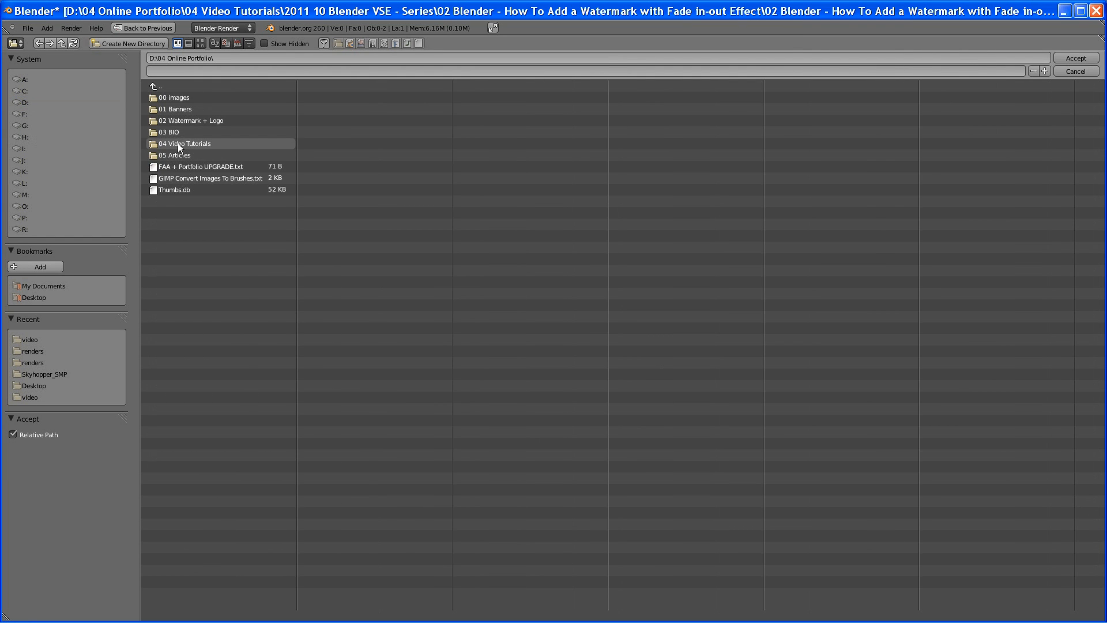
double_click(178, 143)
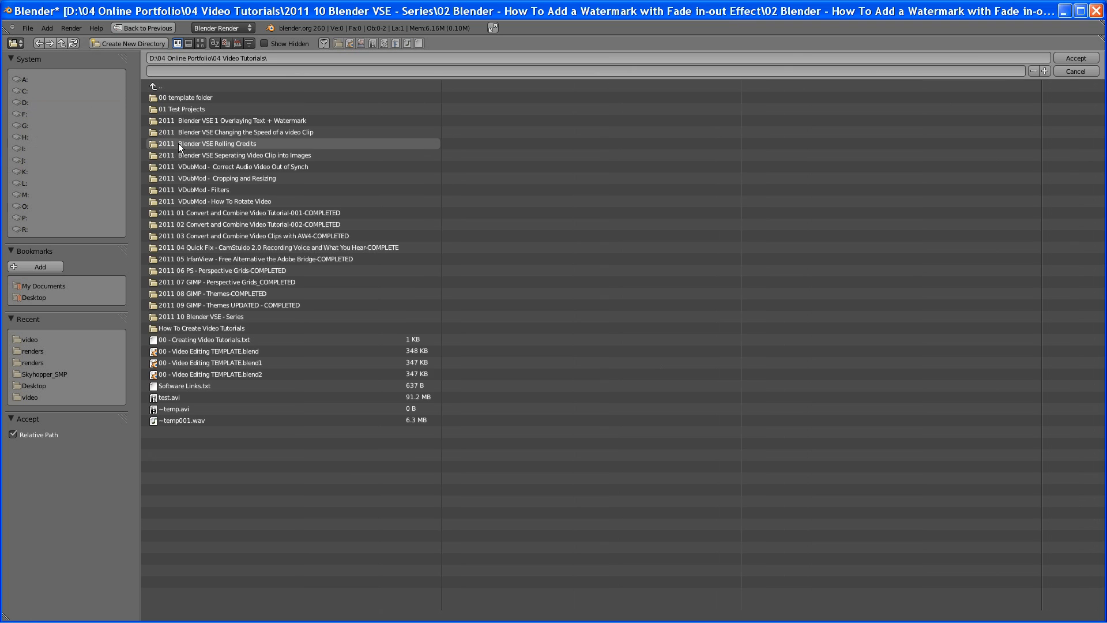
double_click(217, 317)
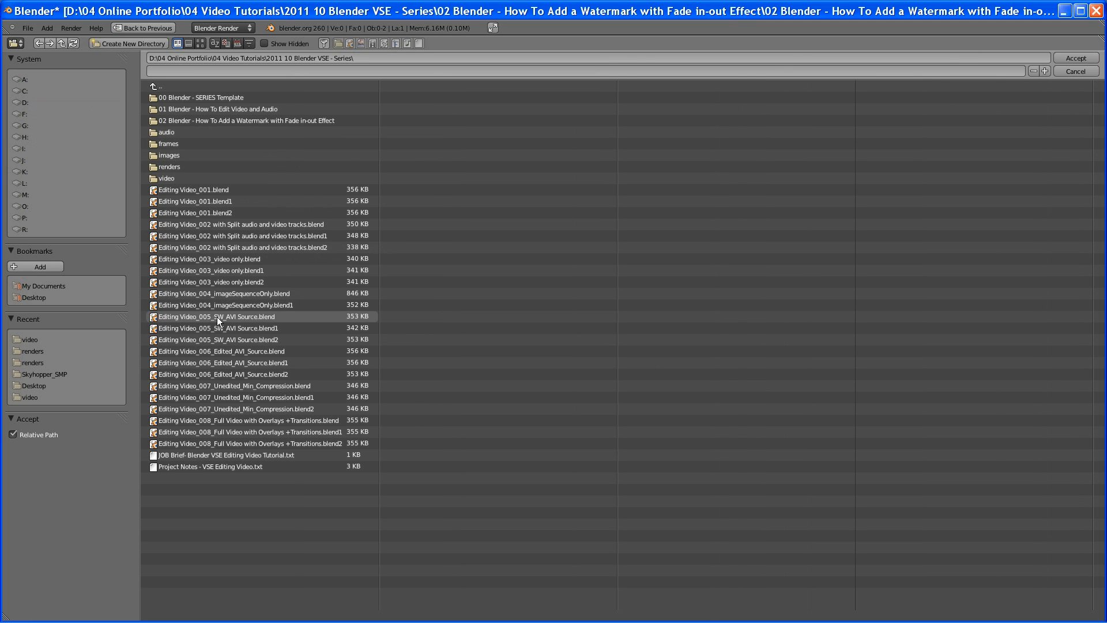
double_click(224, 121)
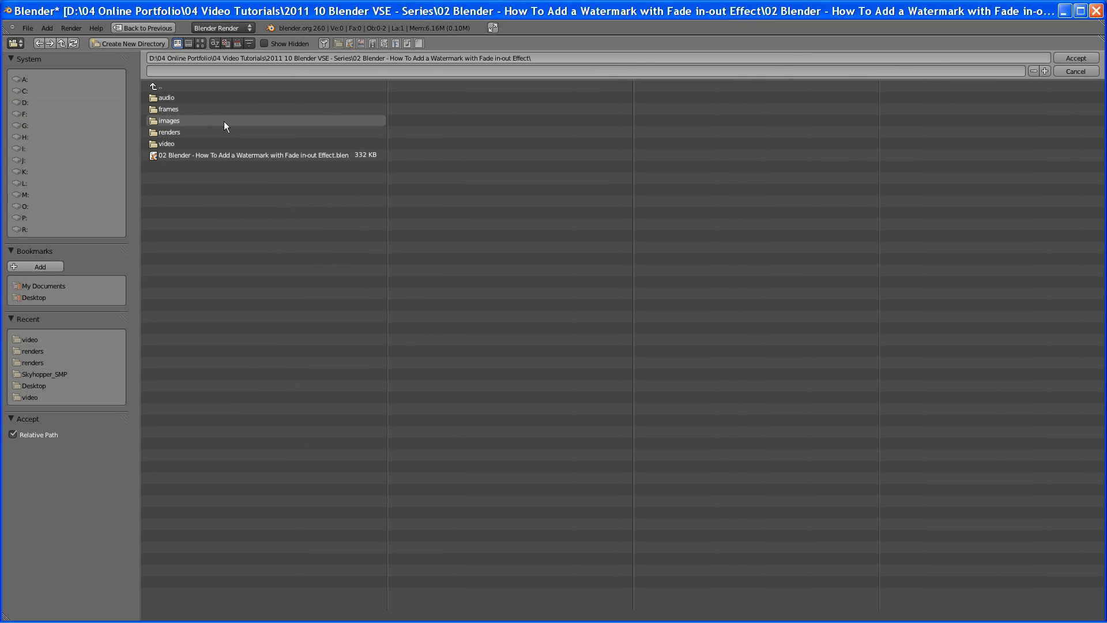
double_click(173, 134)
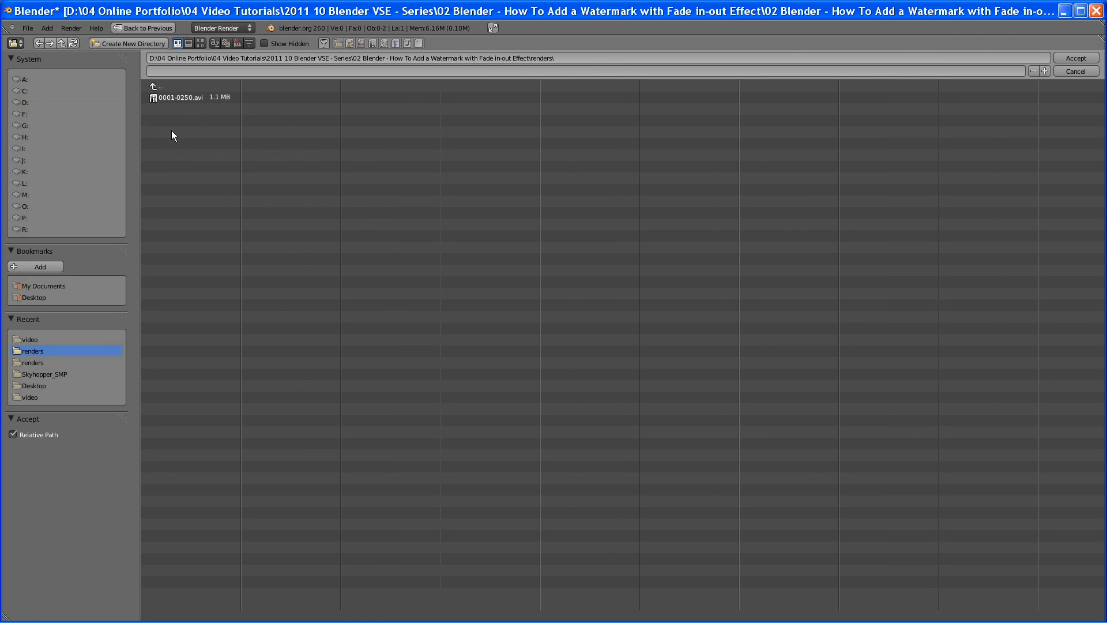
key(Return)
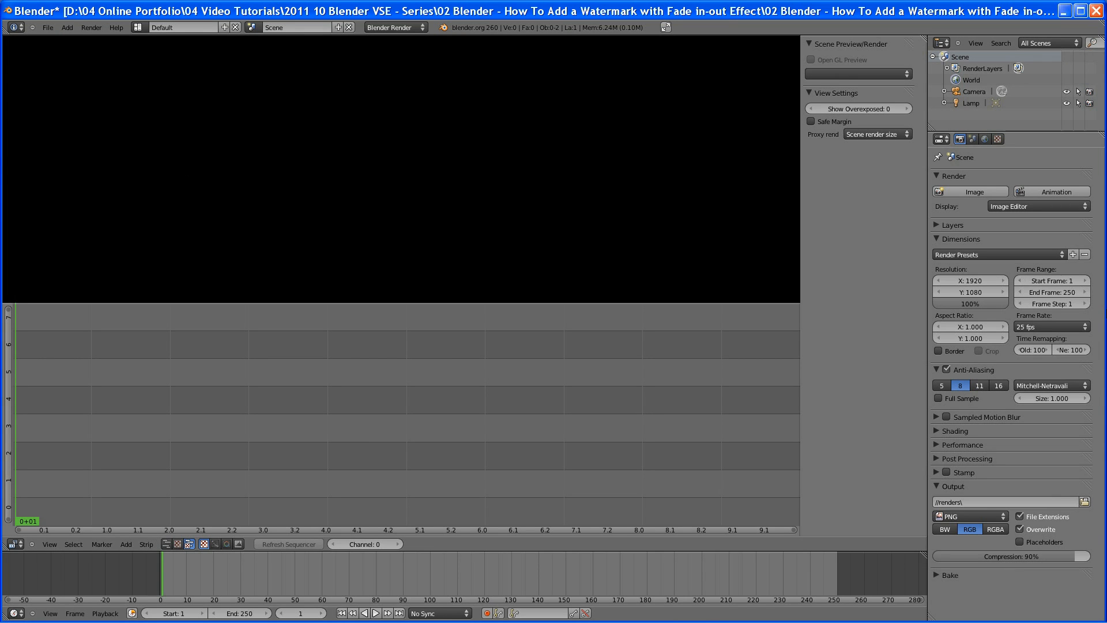
Change the output file format to Xvid and expand the Encoding settings
click(1002, 518)
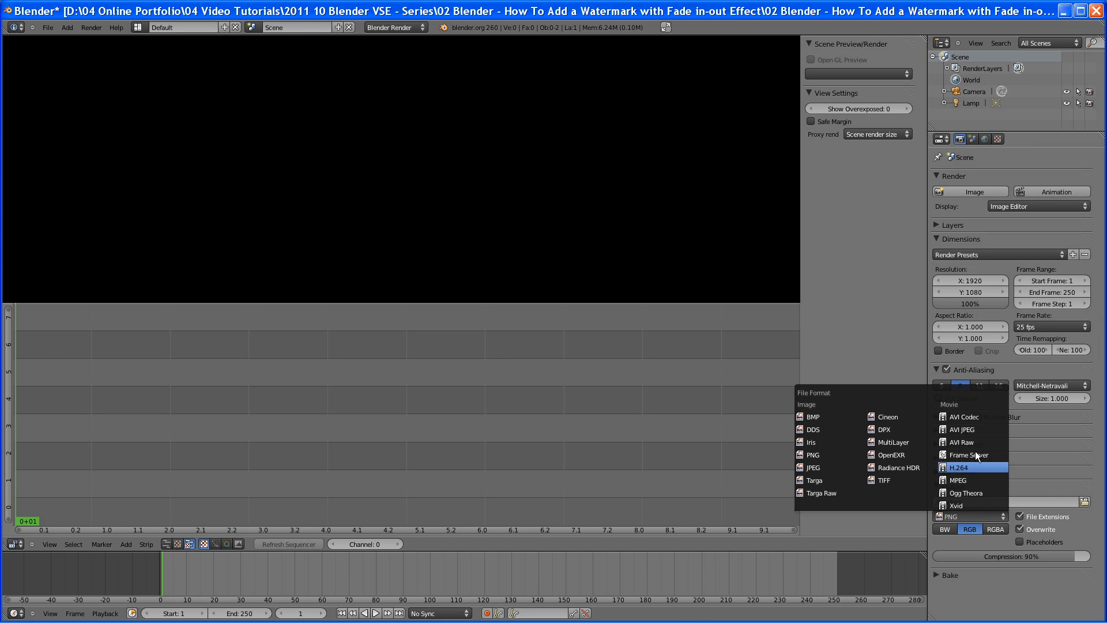
click(977, 506)
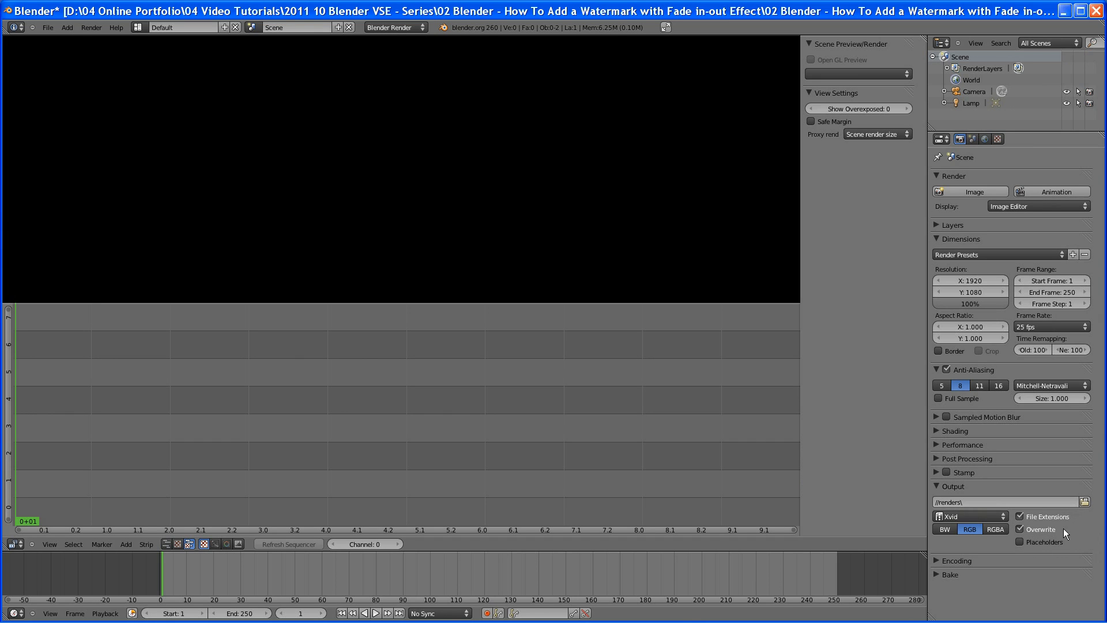
click(935, 561)
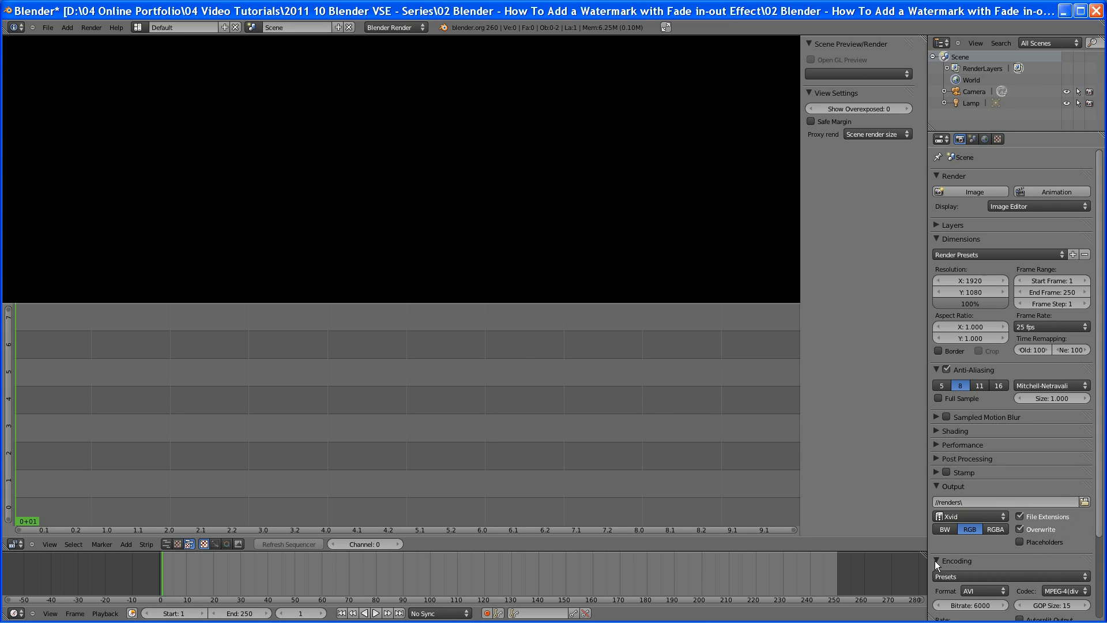
Set the encoding video codec to H.264
scroll(1100, 542, down, 4)
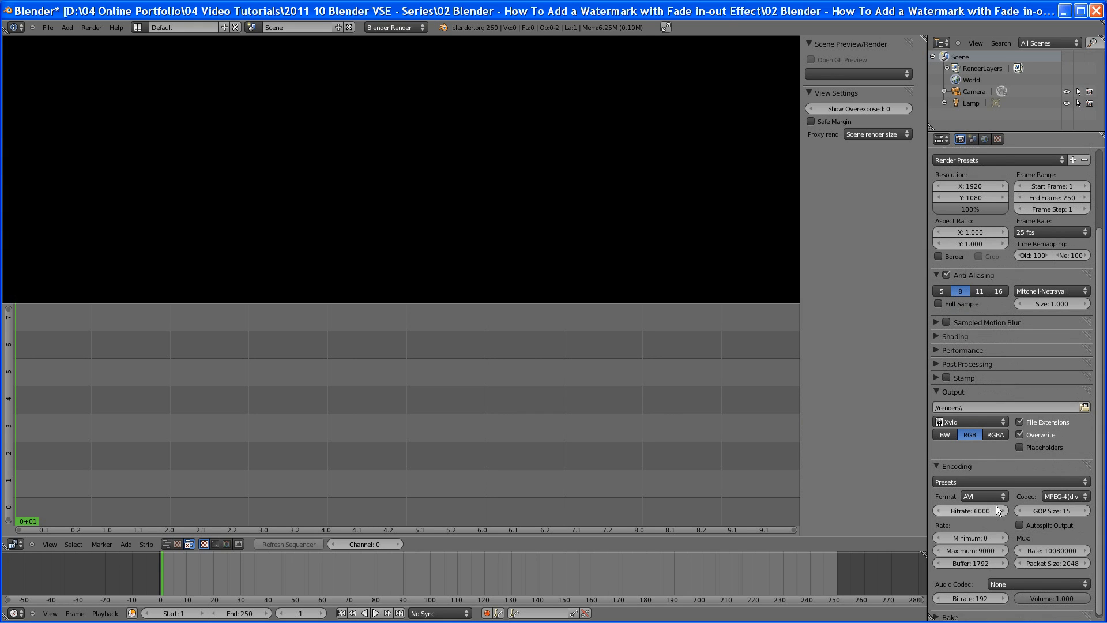
click(1086, 497)
click(1048, 410)
Set the audio codec to MP3 and the audio bitrate to 320
scroll(1098, 438, down, 1)
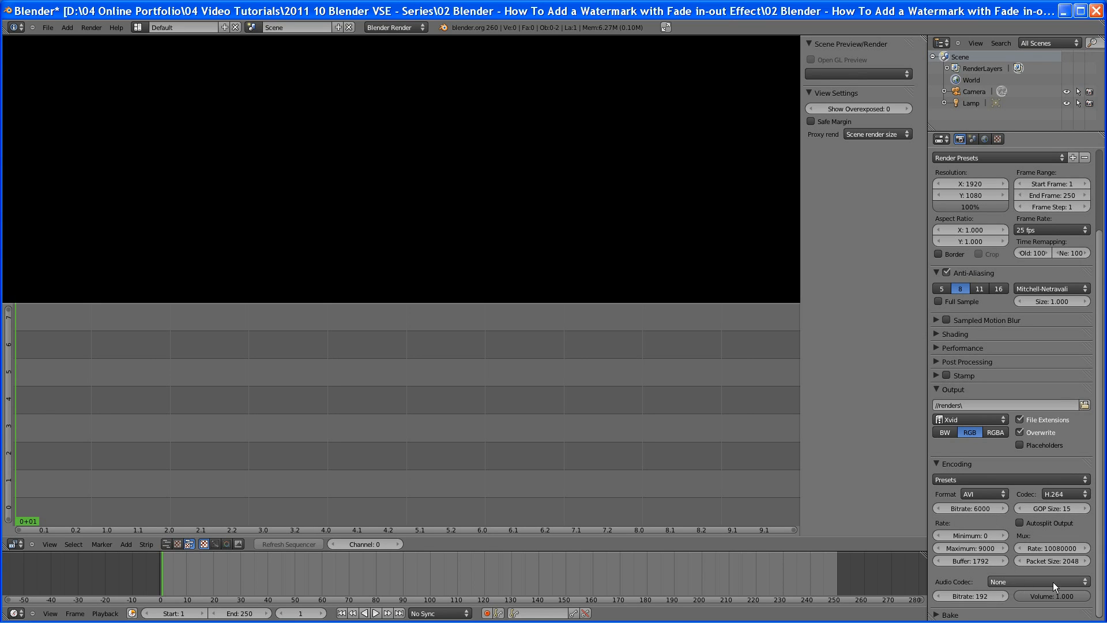
click(1089, 582)
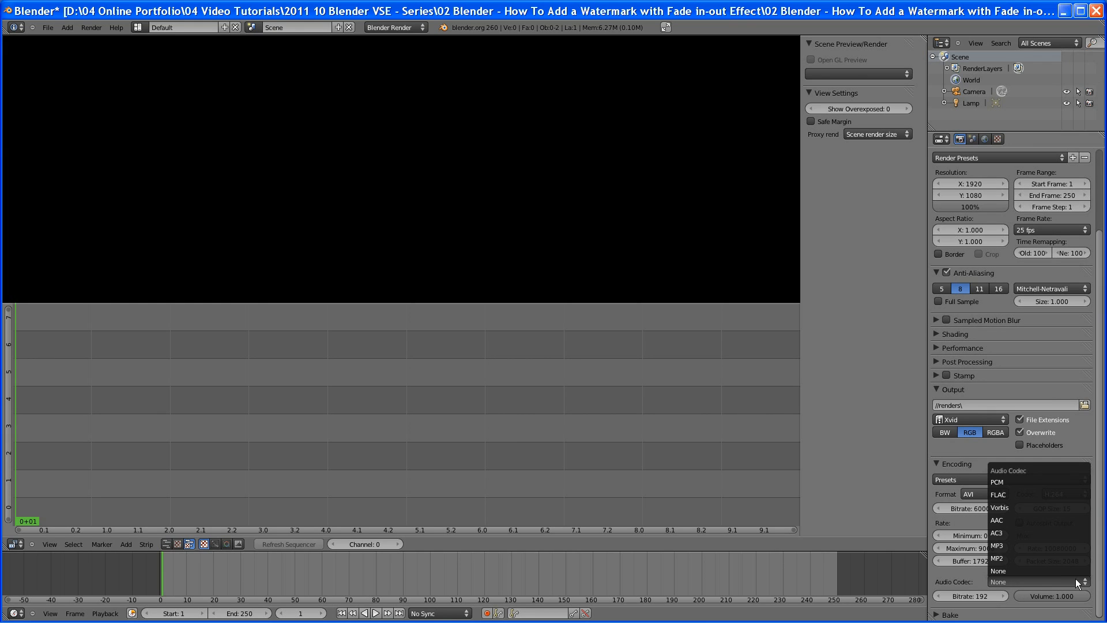
click(1046, 545)
click(983, 597)
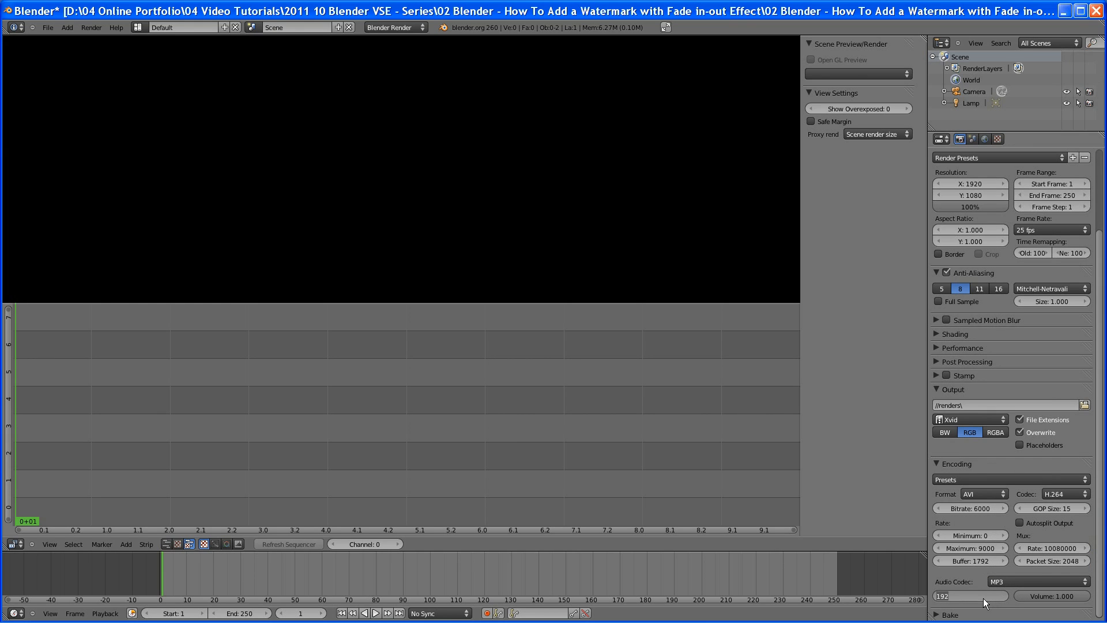
text(320)
key(Return)
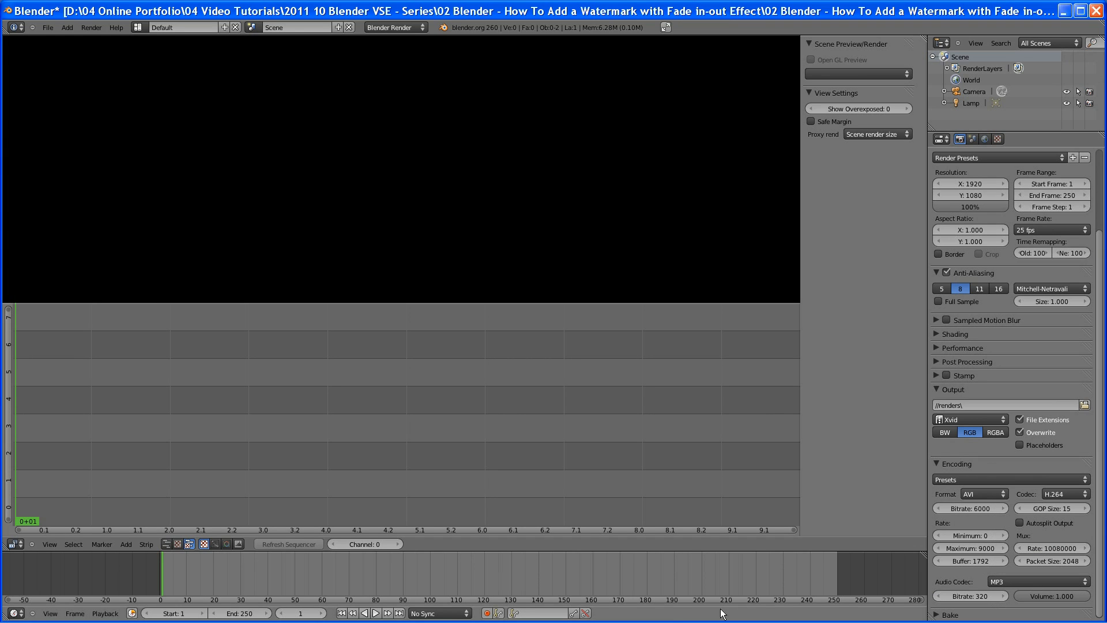
Save the blend file
click(48, 27)
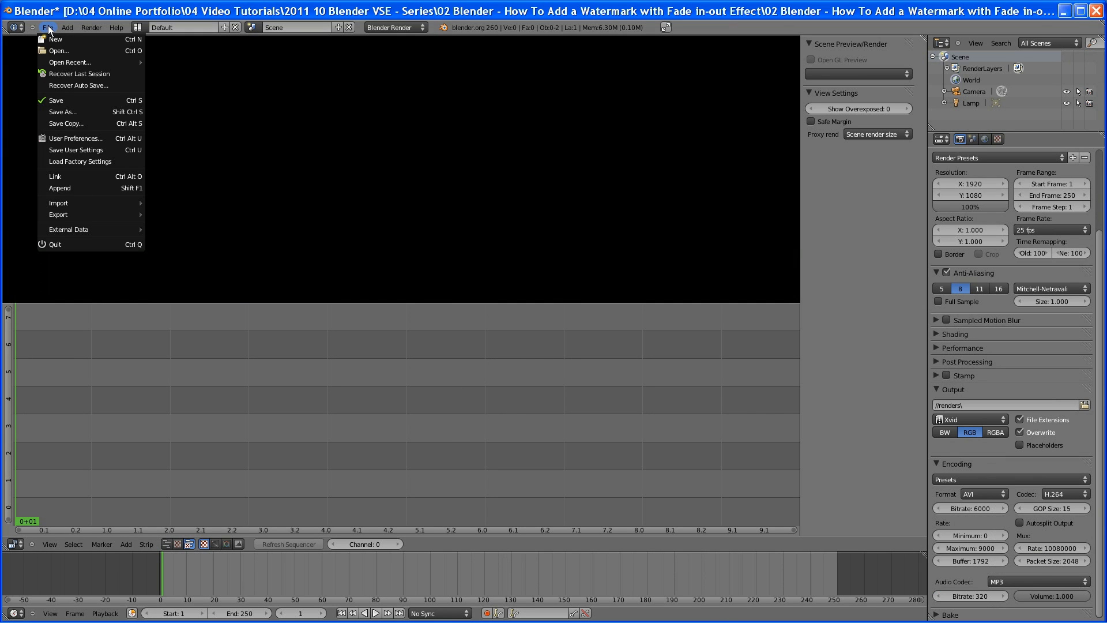
click(66, 98)
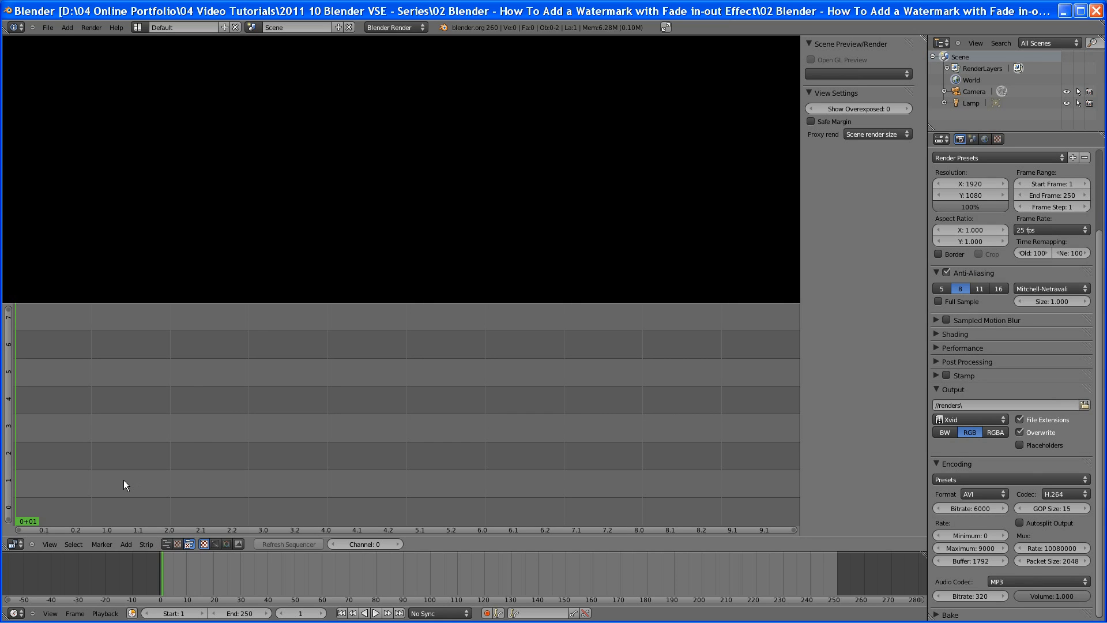
Add HowToEditVideo.avi from the project's video folder as a movie strip
click(127, 545)
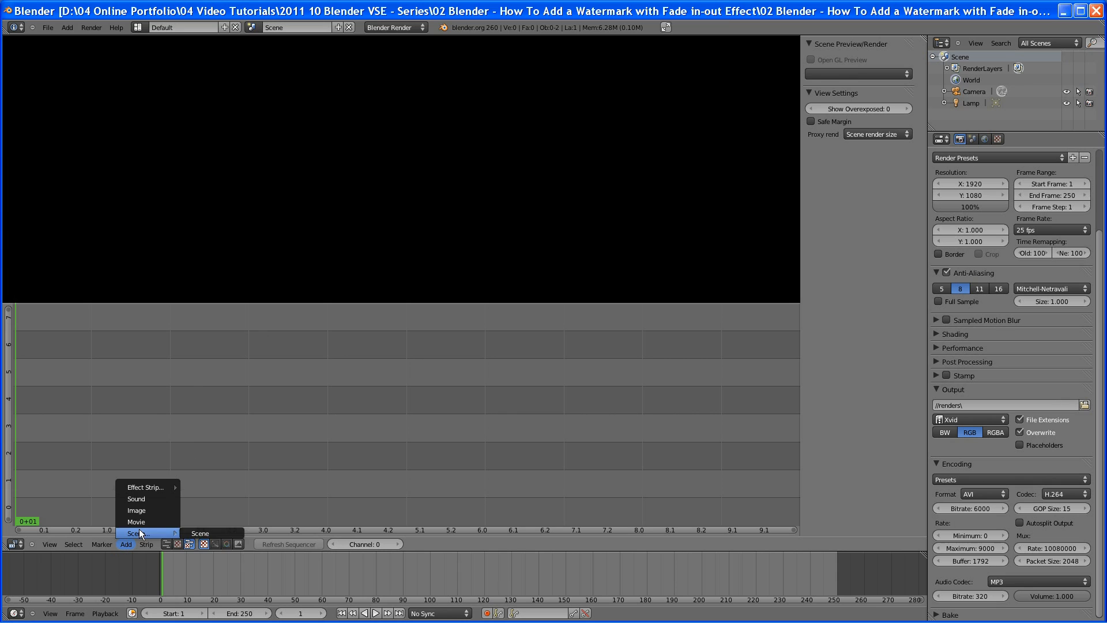
click(140, 522)
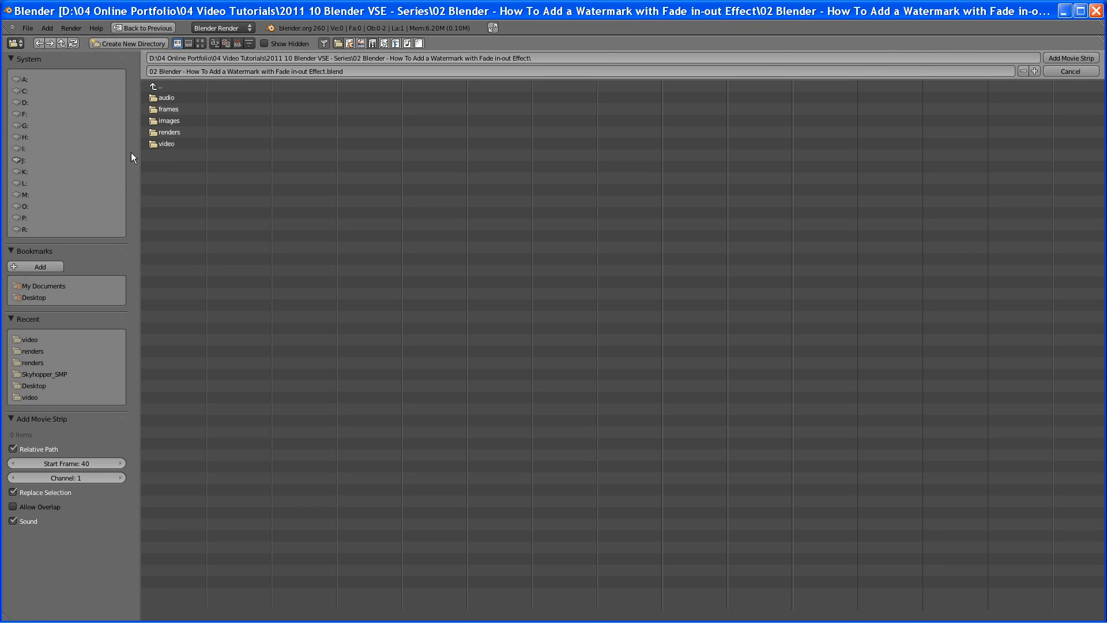
click(164, 144)
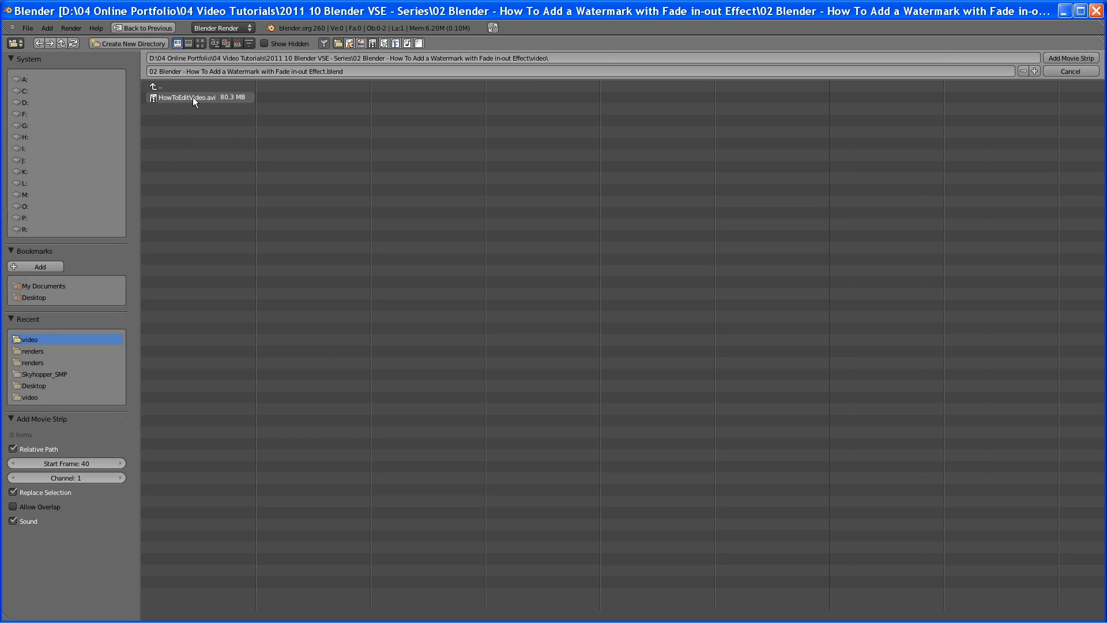
double_click(193, 98)
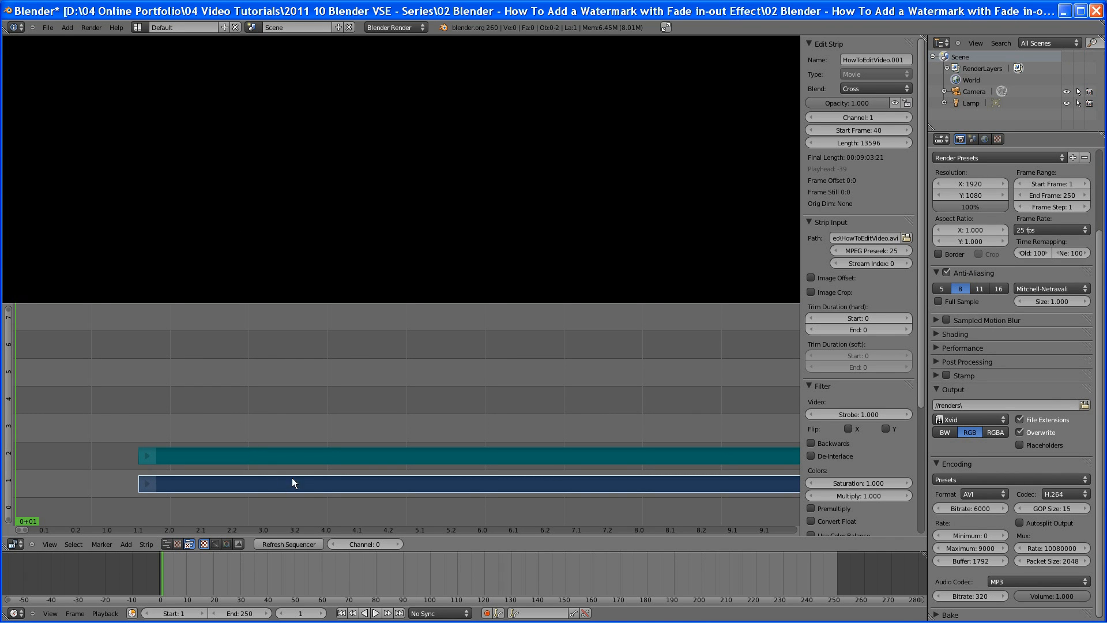
right_click(303, 456)
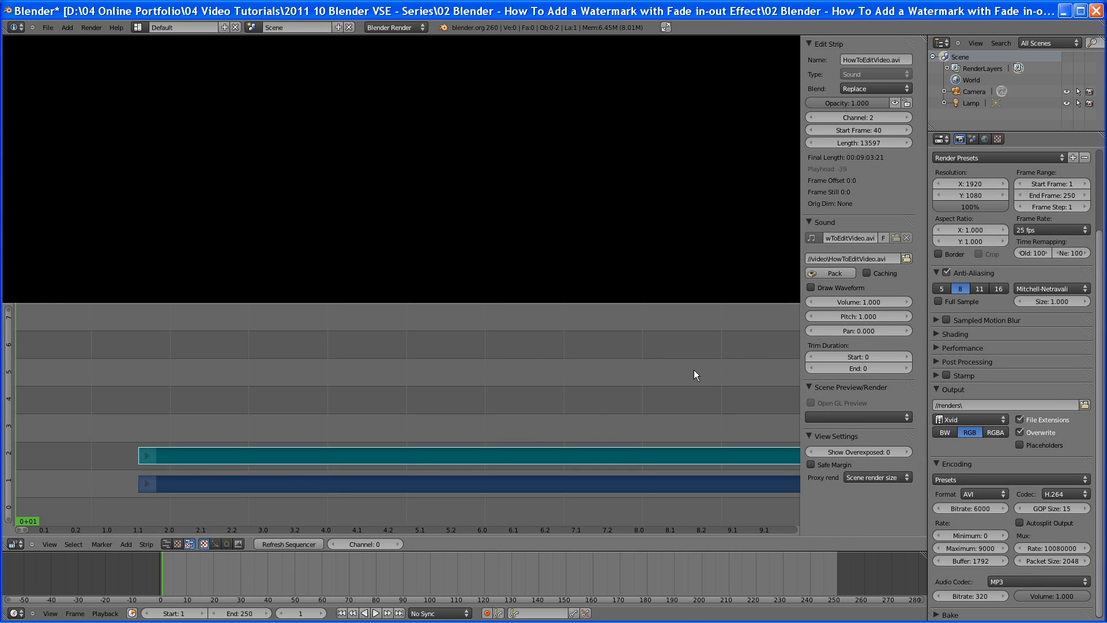
key(g)
key(Escape)
Move the movie and sound strips so they start at frame 1
right_click(379, 488)
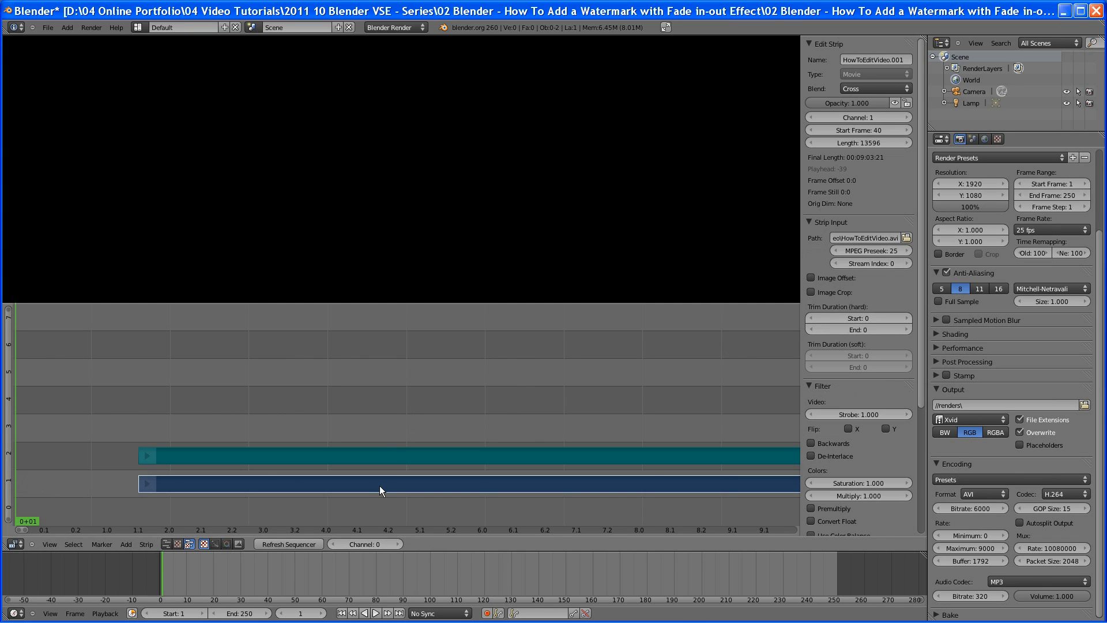
key(g)
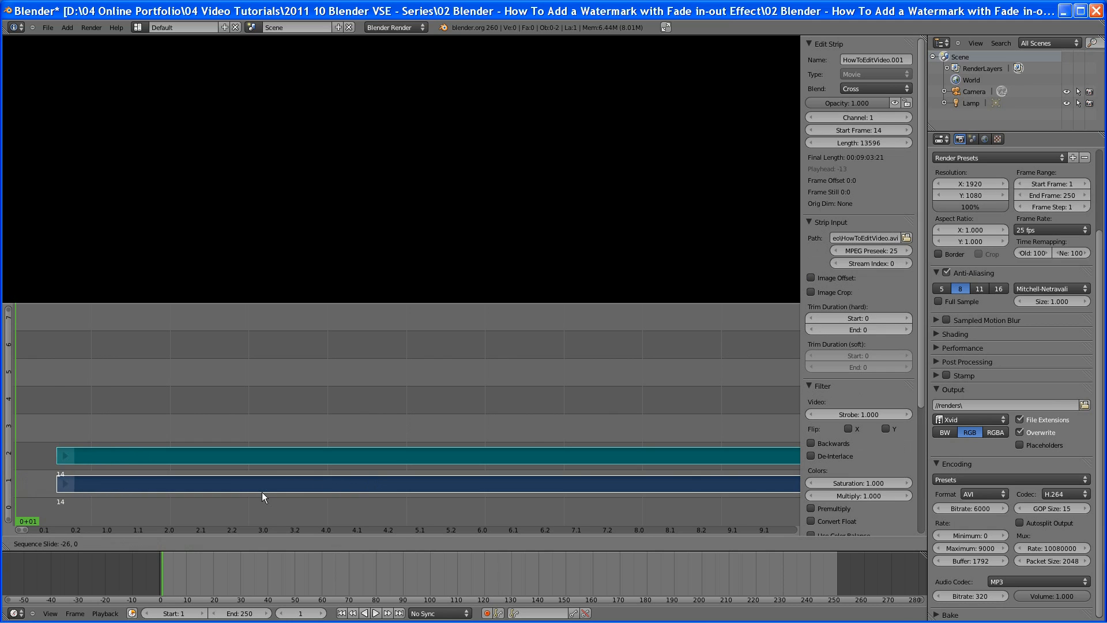
click(256, 492)
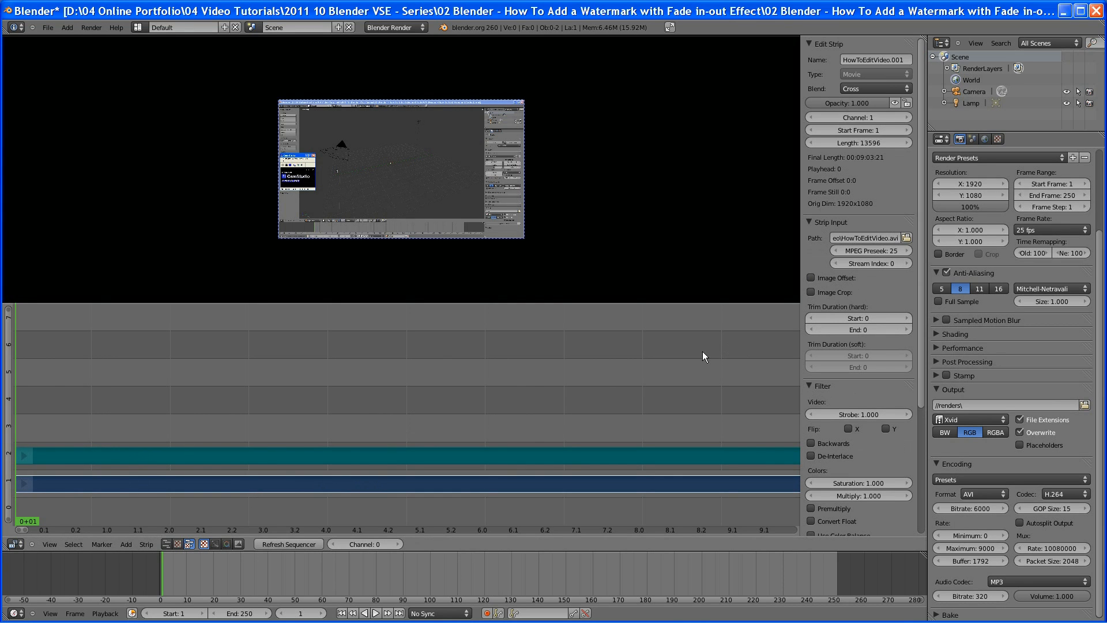
Set the current frame to 50
click(300, 614)
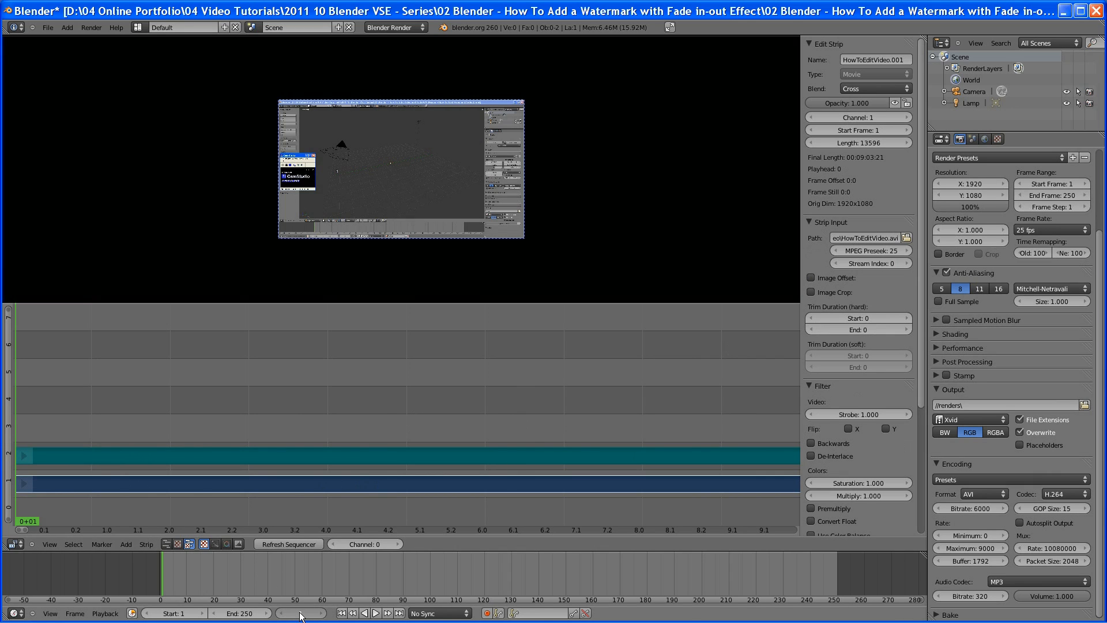
text(50)
key(Return)
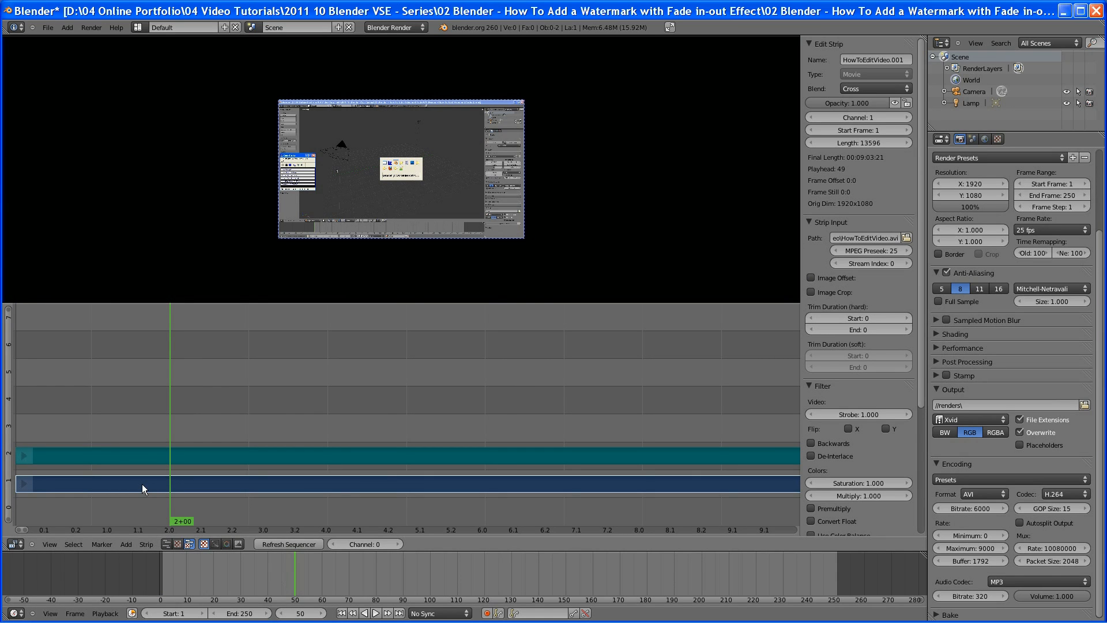
Hard-cut the movie and sound strips at the current frame 50
click(142, 542)
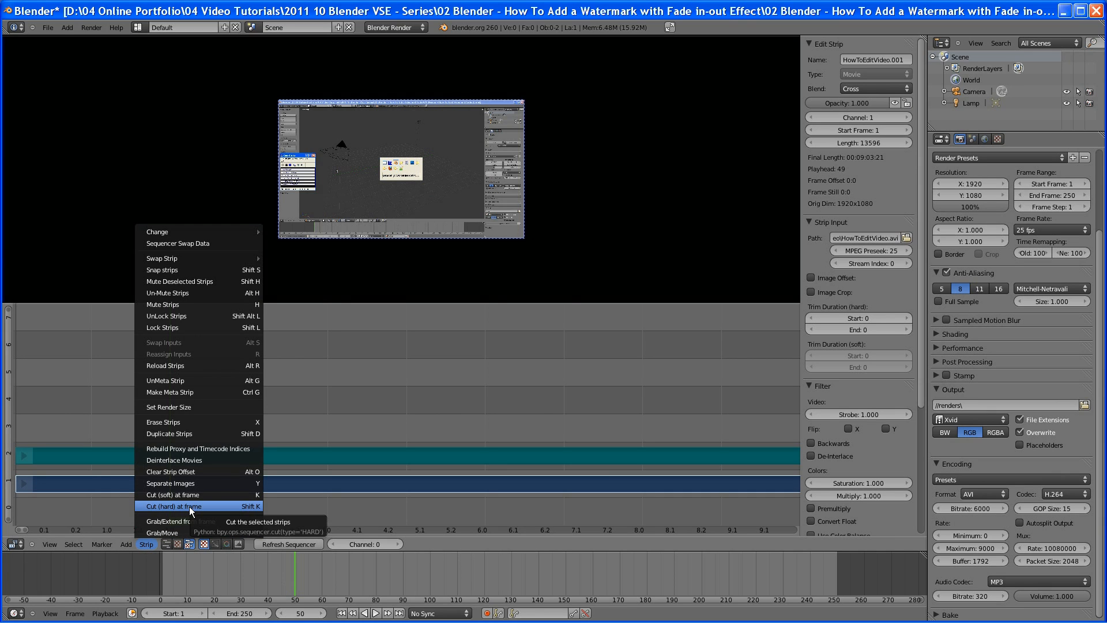
click(246, 507)
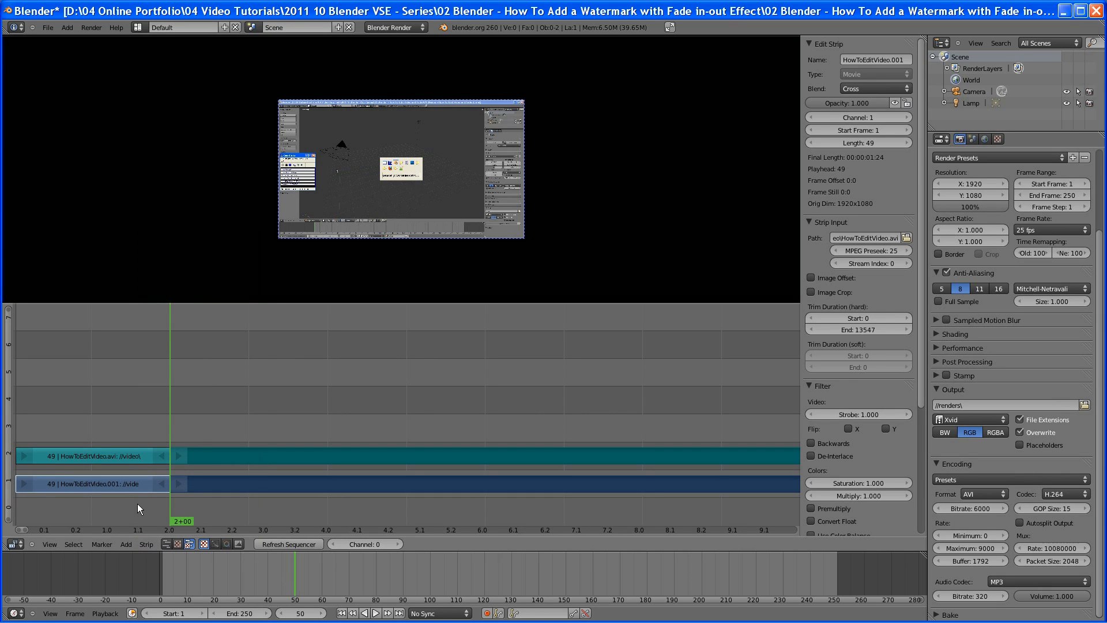
Try deleting the sound strip's first segment, then undo the deletion
key(a)
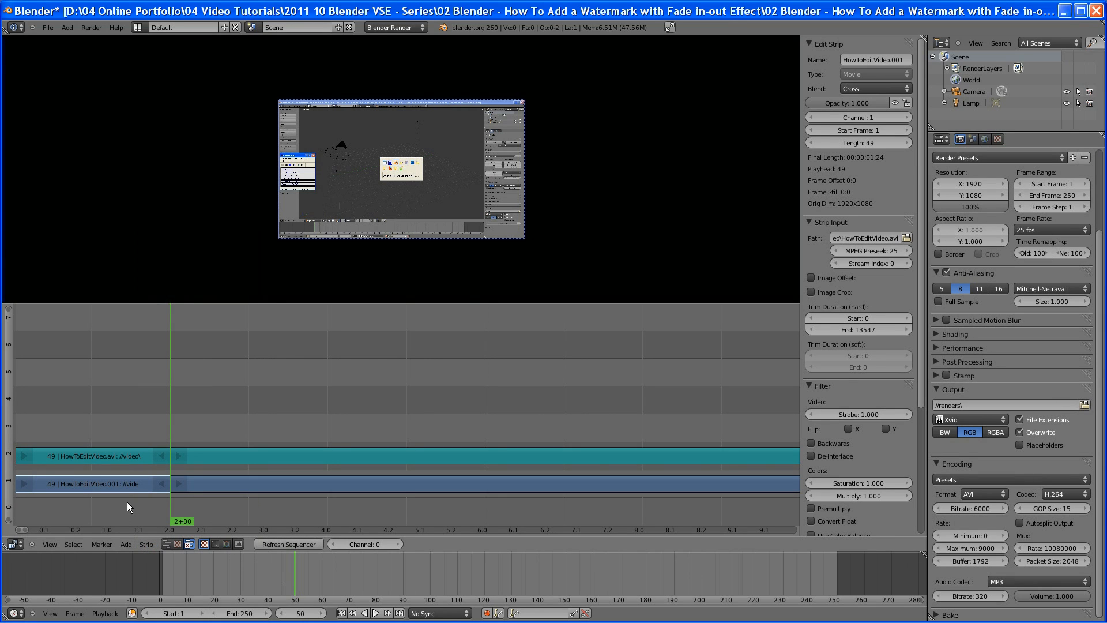
right_click(128, 456)
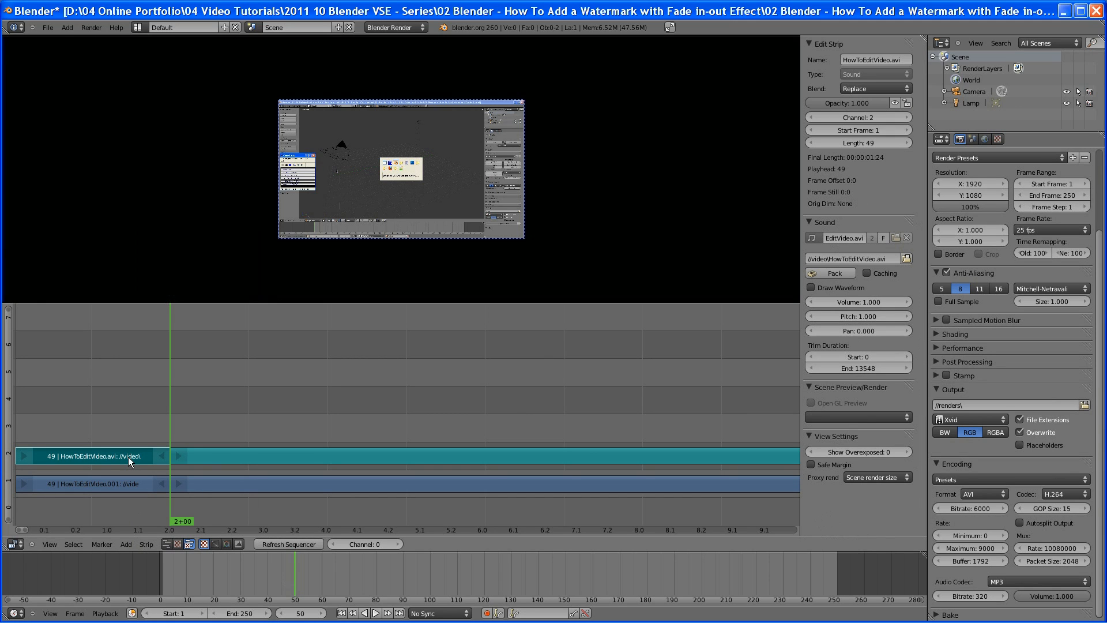
key(x)
click(128, 457)
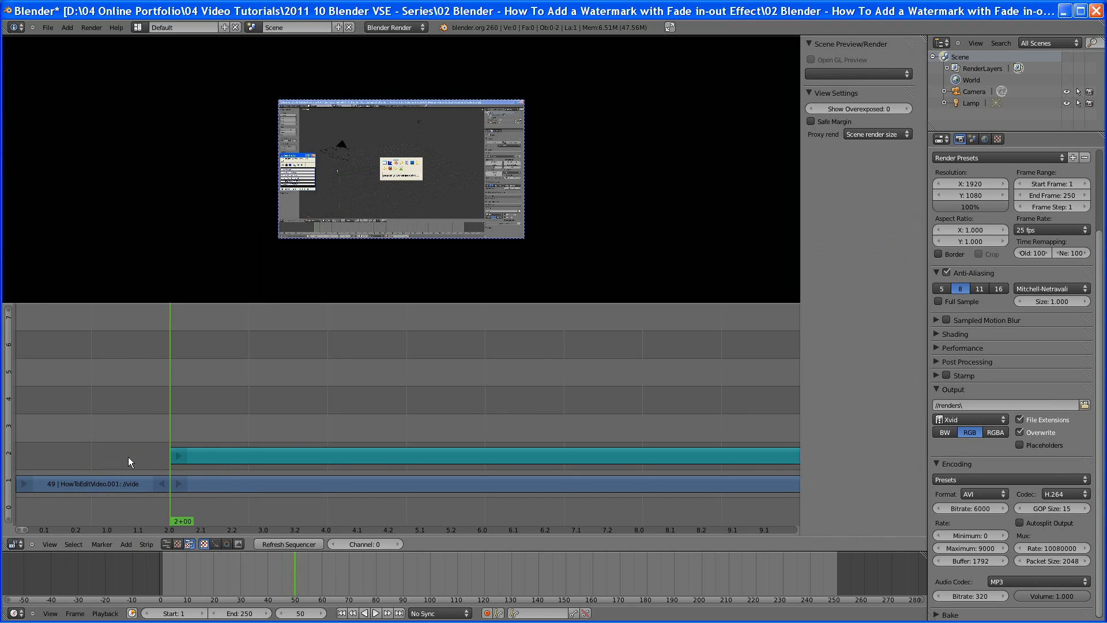
key(ctrl+z)
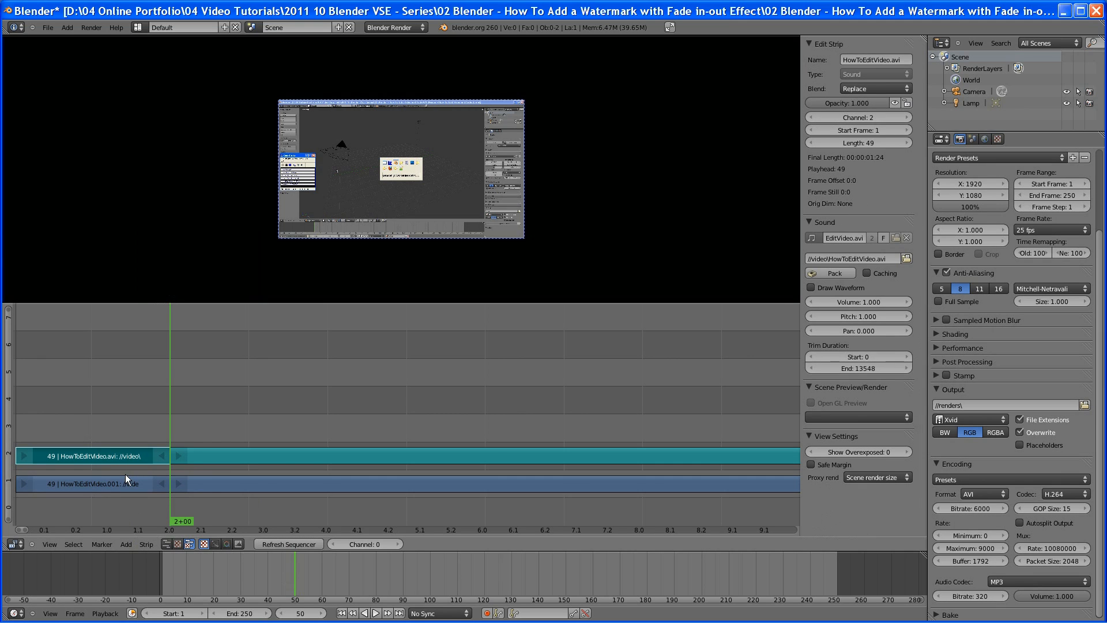
Delete the first segments of the movie and sound strips before frame 50
right_click(126, 476)
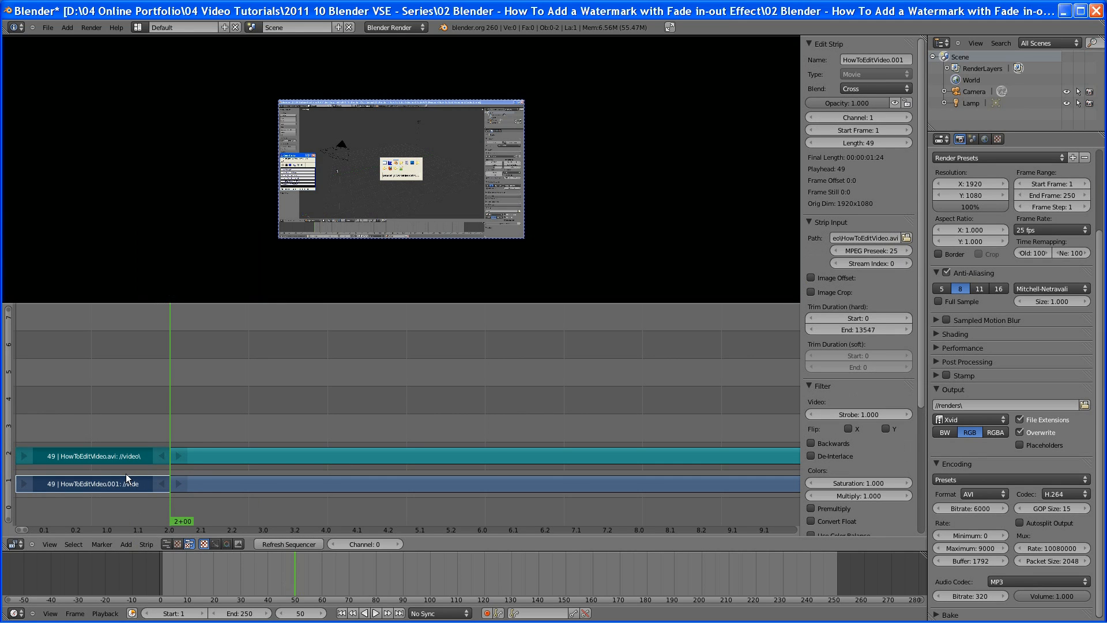
key(x)
click(126, 475)
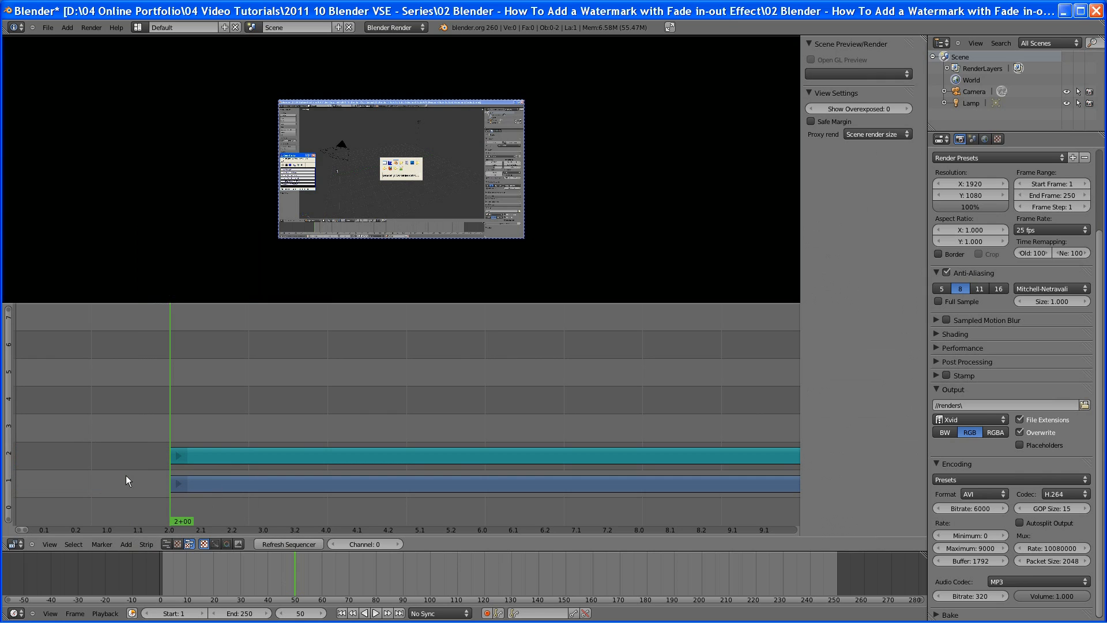
right_click(203, 485)
right_click(223, 454)
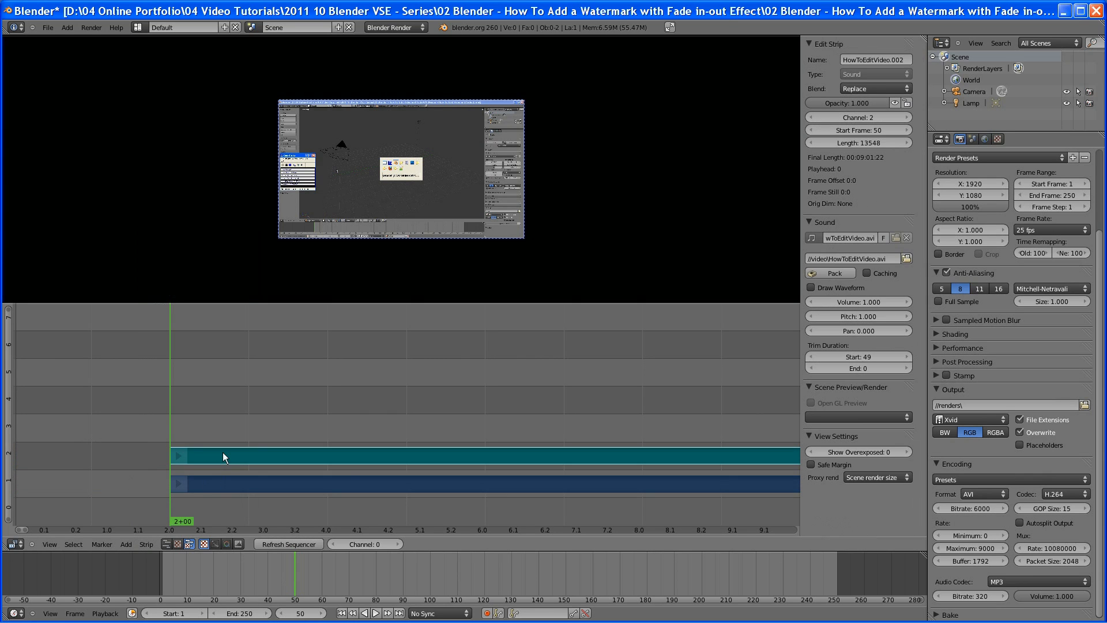
key(g)
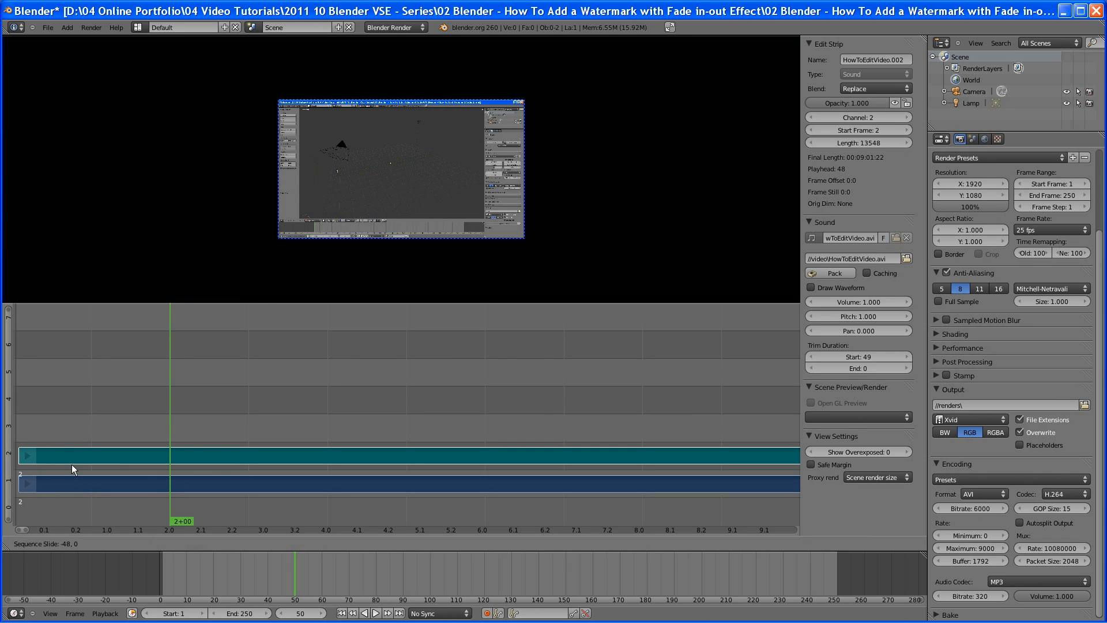
key(Escape)
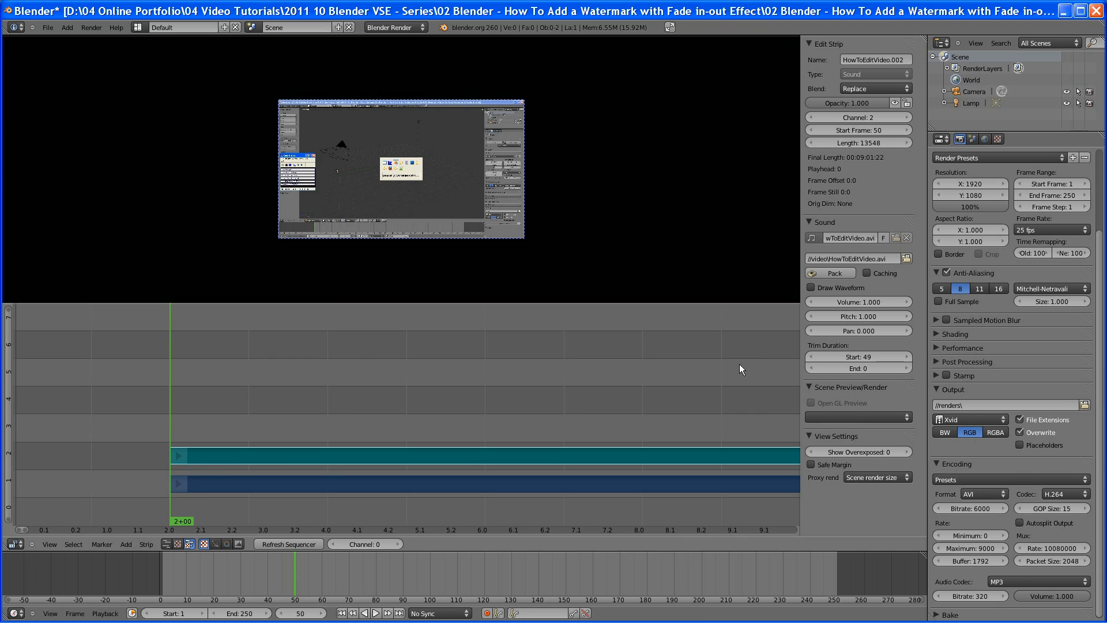
Set the current frame to 1
click(296, 615)
text(1)
key(Return)
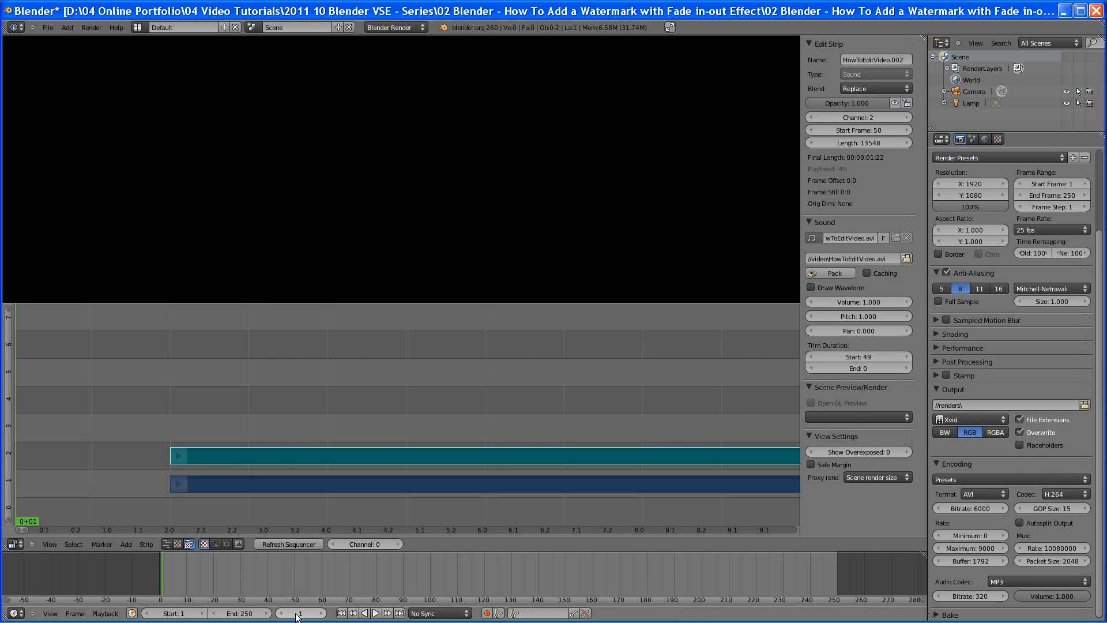
click(126, 544)
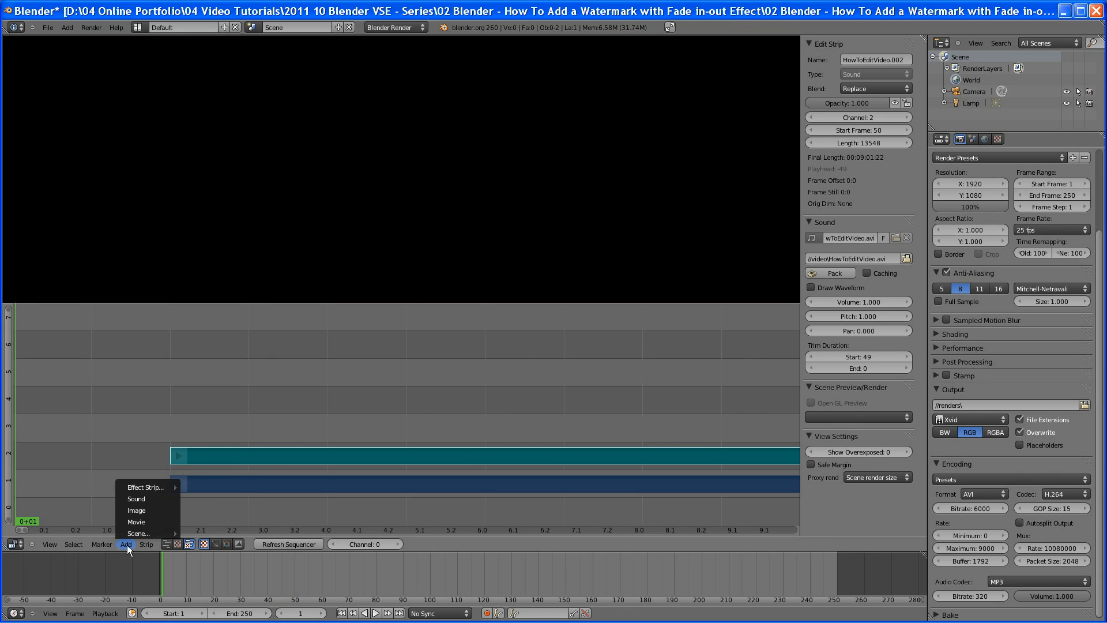
click(142, 511)
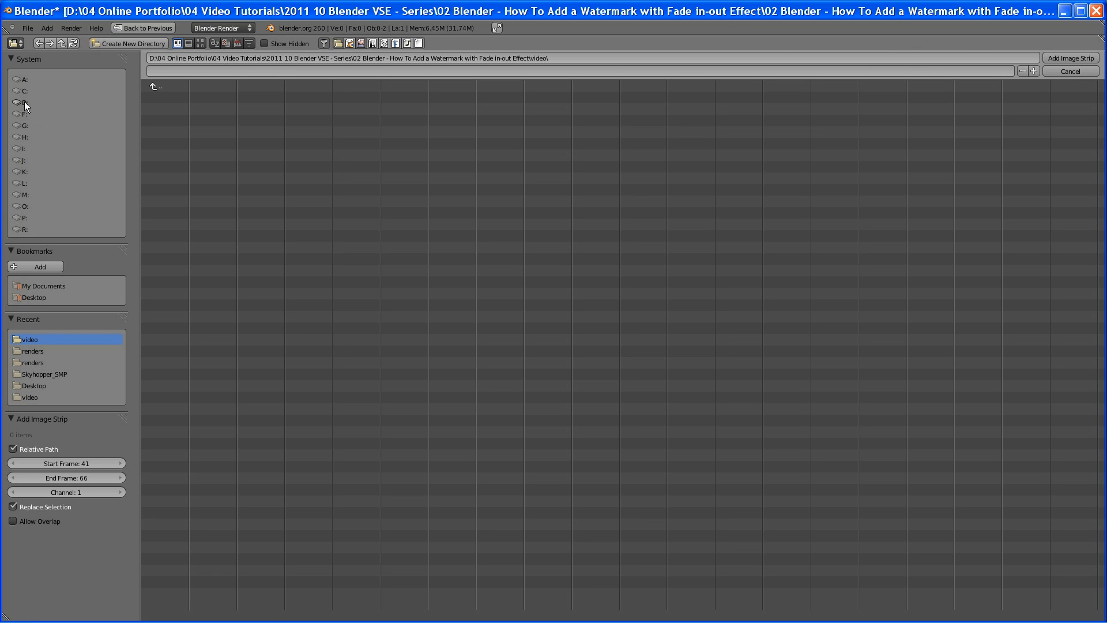
click(155, 87)
click(172, 122)
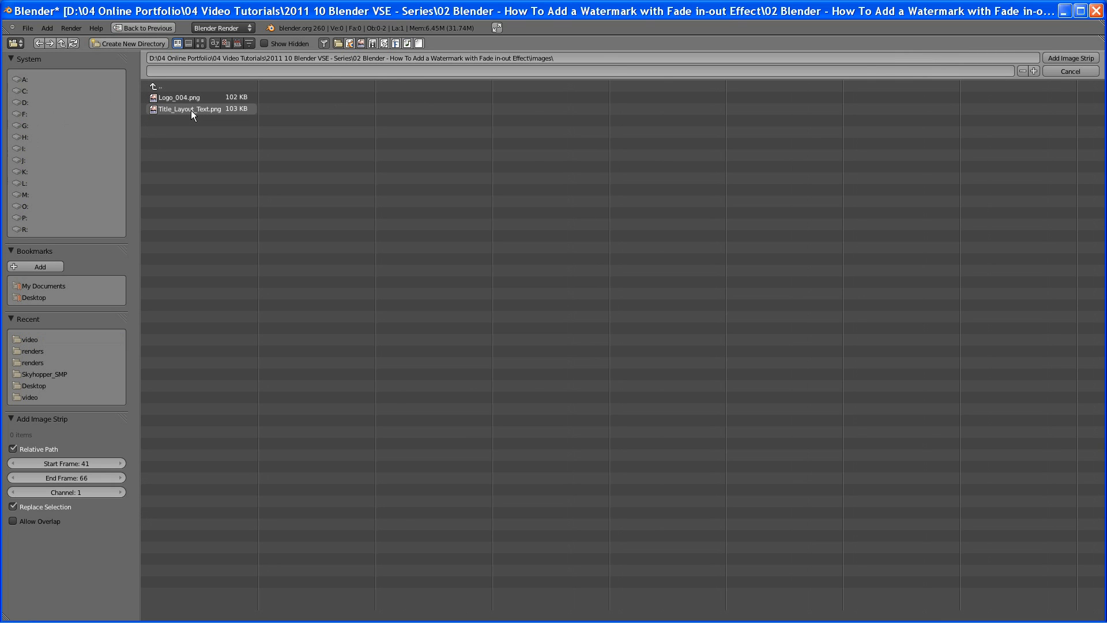
key(Escape)
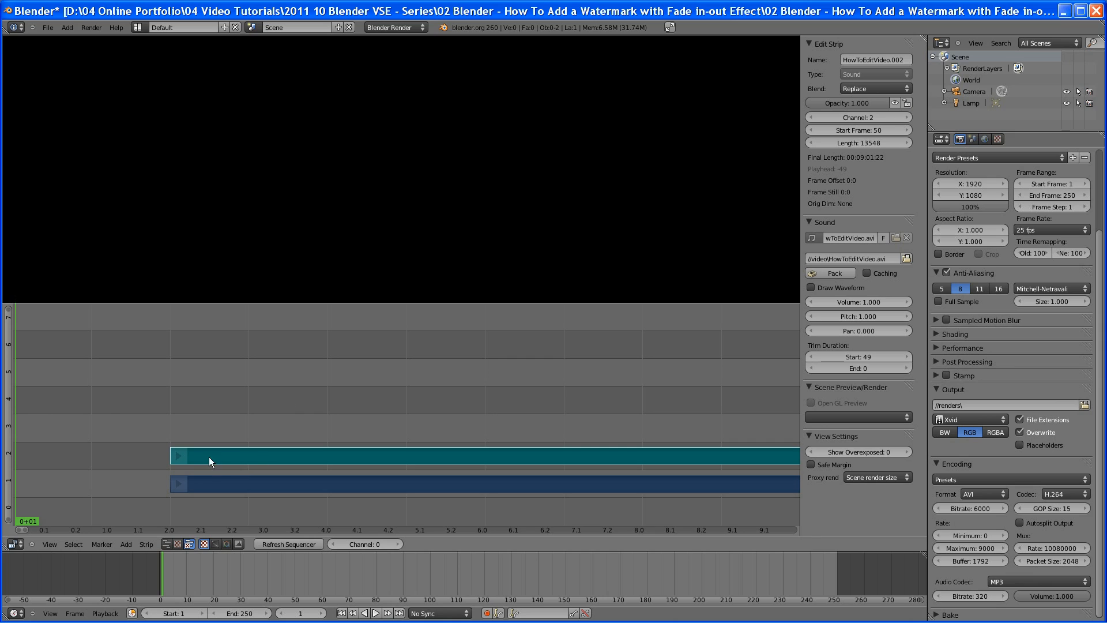
Hard-cut both the movie and sound strips at frame 57
right_click(173, 454)
right_click(179, 486)
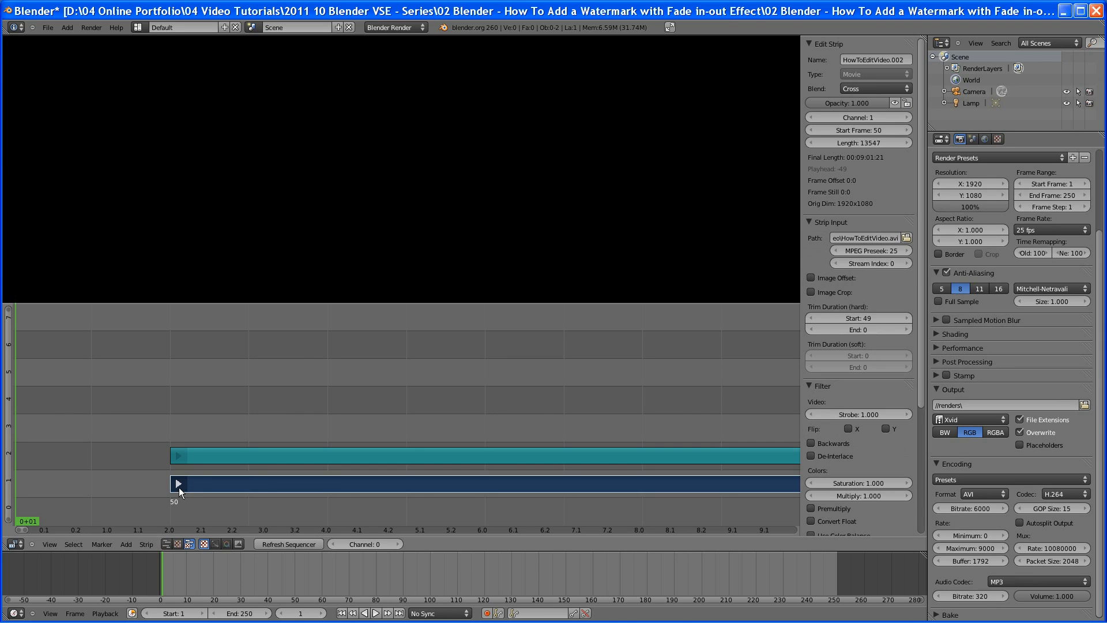
click(306, 614)
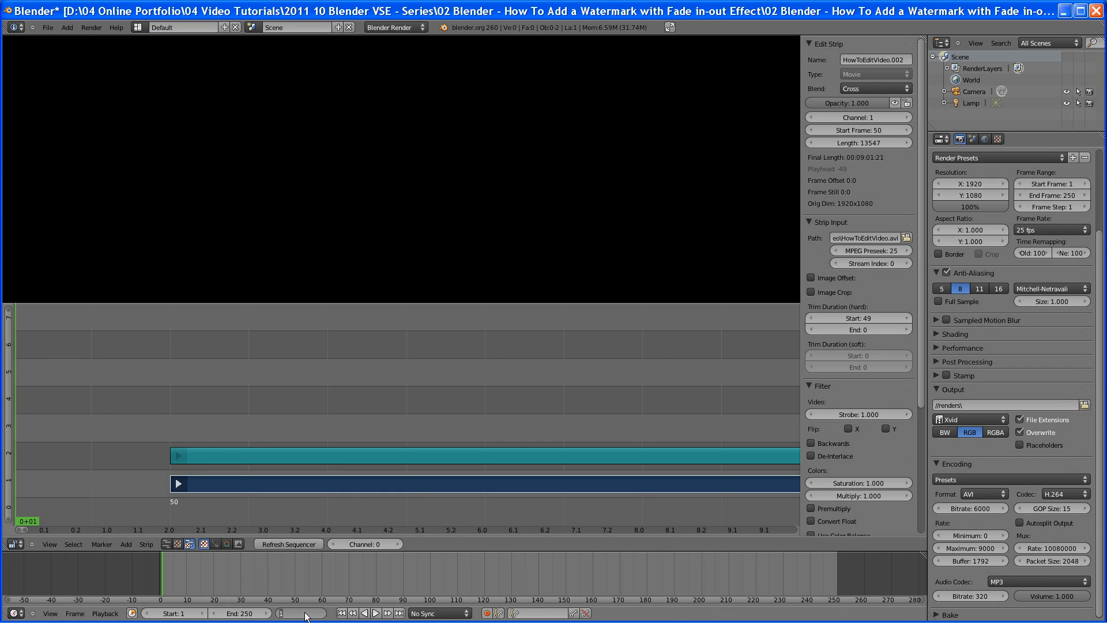
text(50)
key(Return)
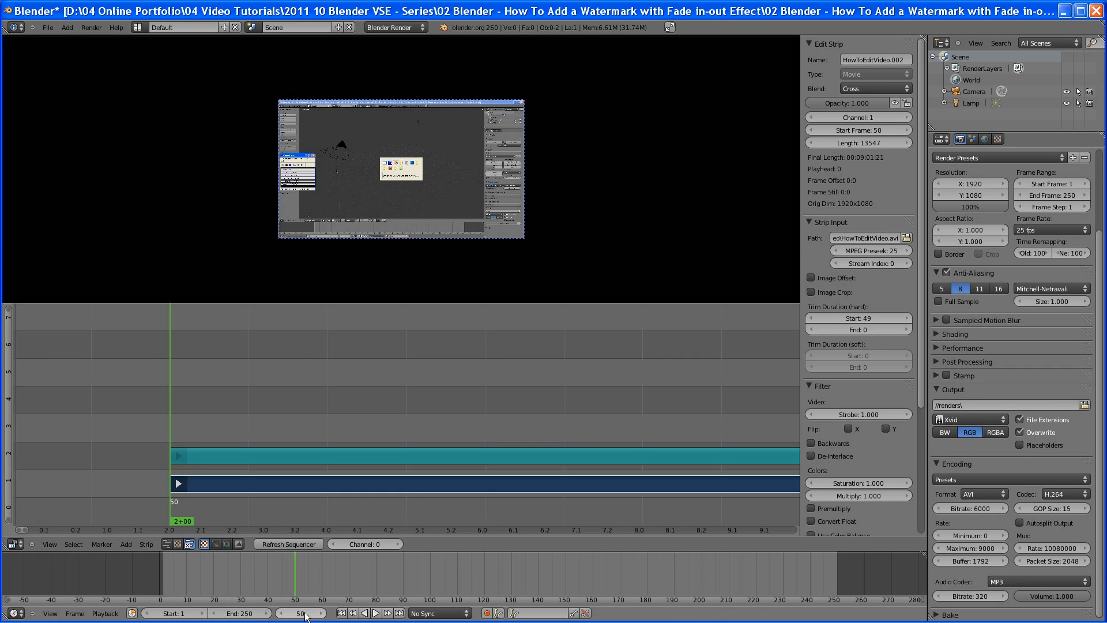
click(185, 521)
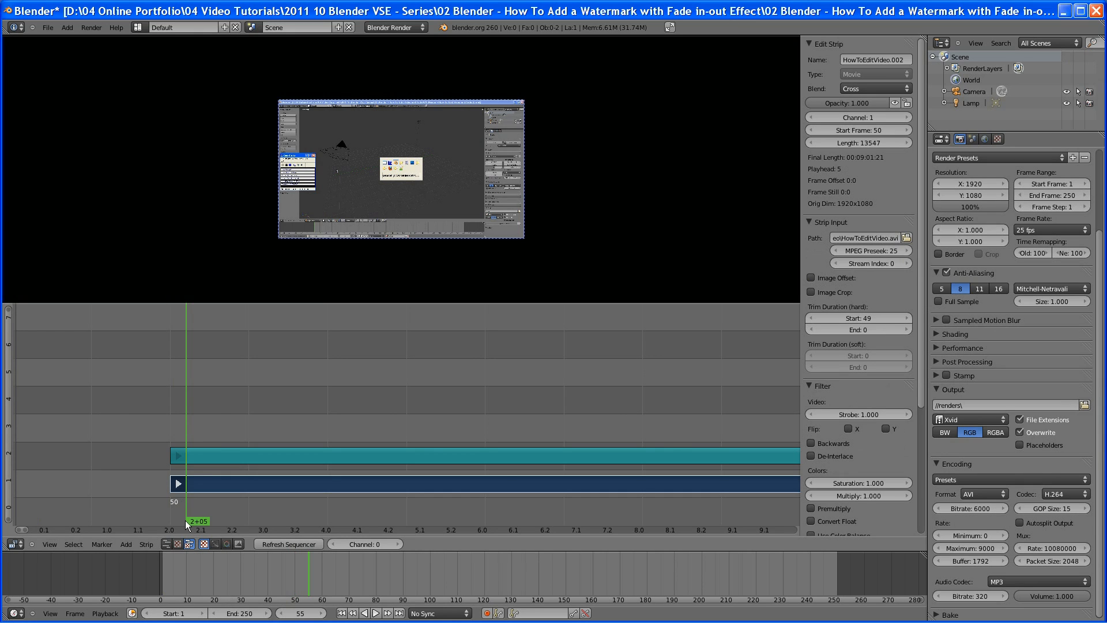
click(206, 491)
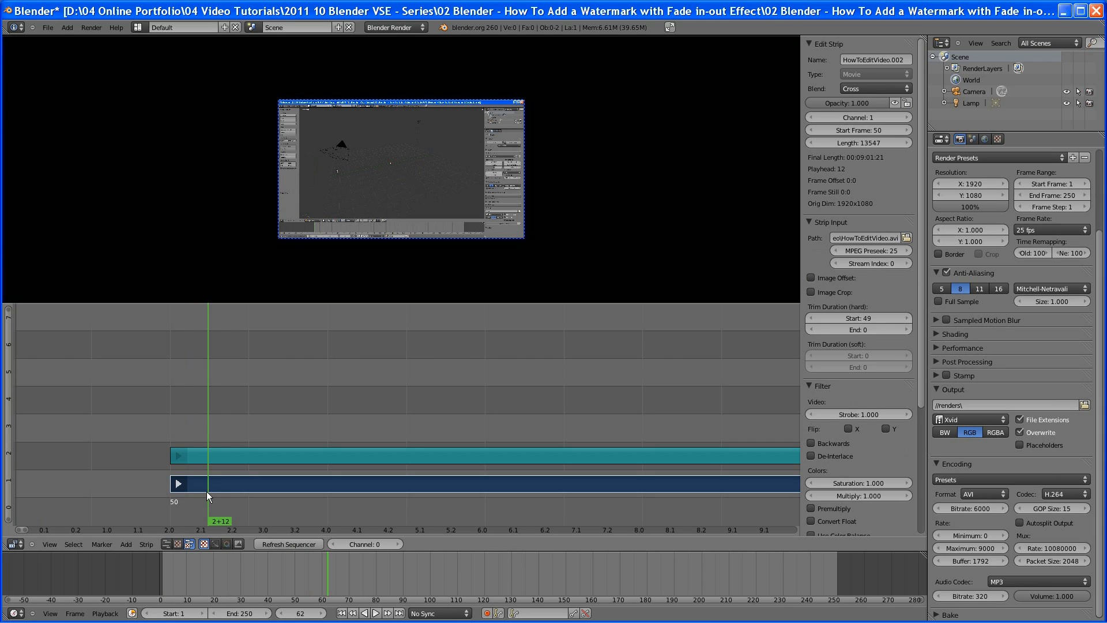
drag(218, 521, 192, 516)
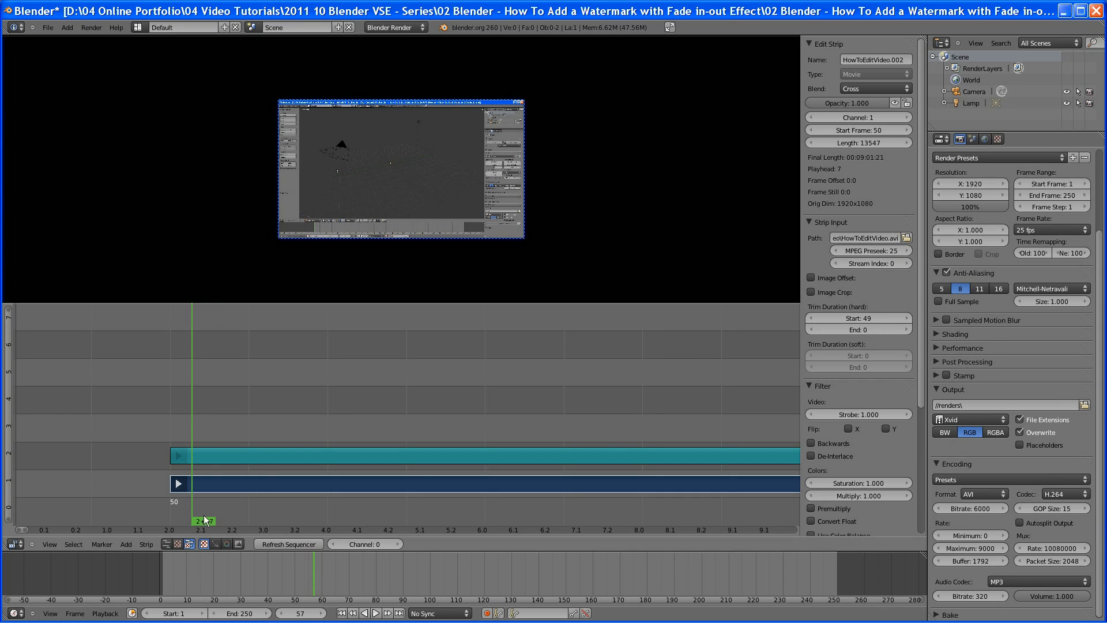
right_click(202, 459)
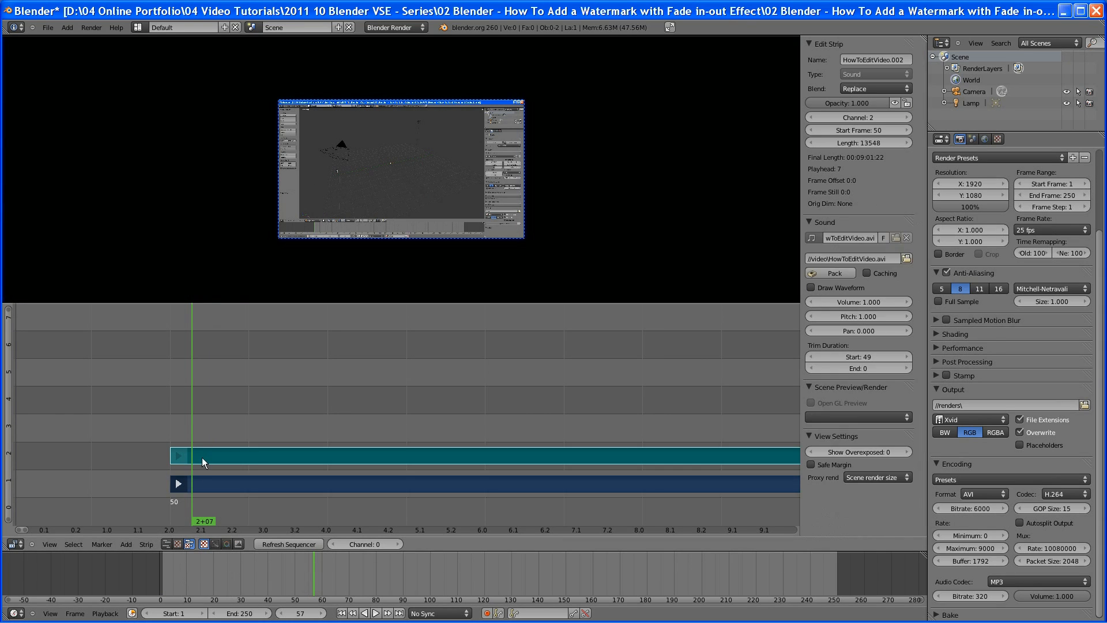
right_click(204, 484)
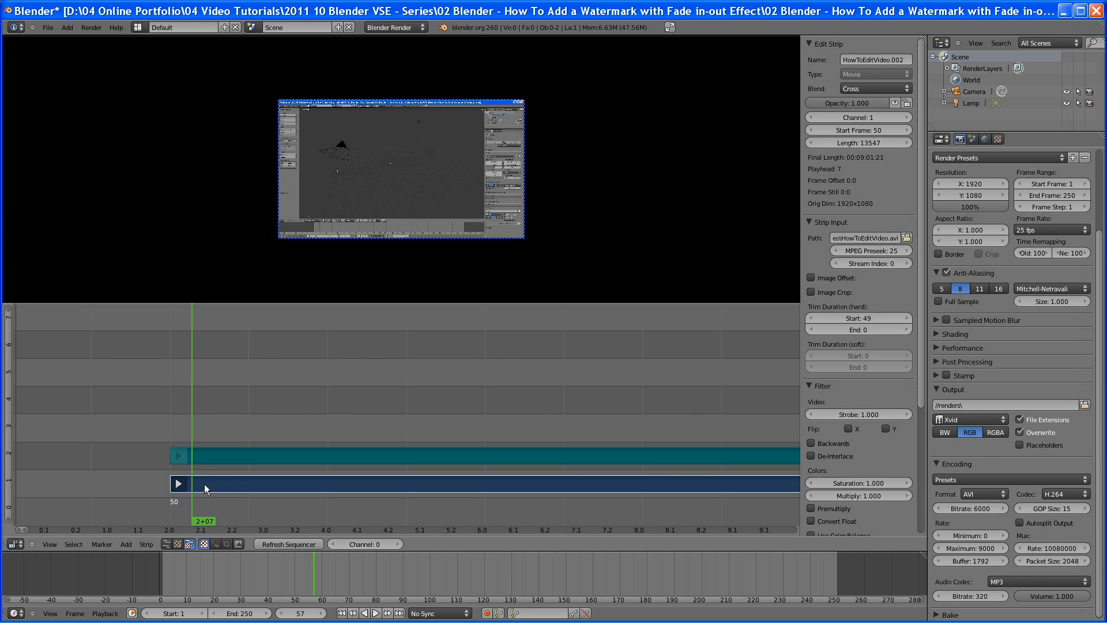
click(140, 546)
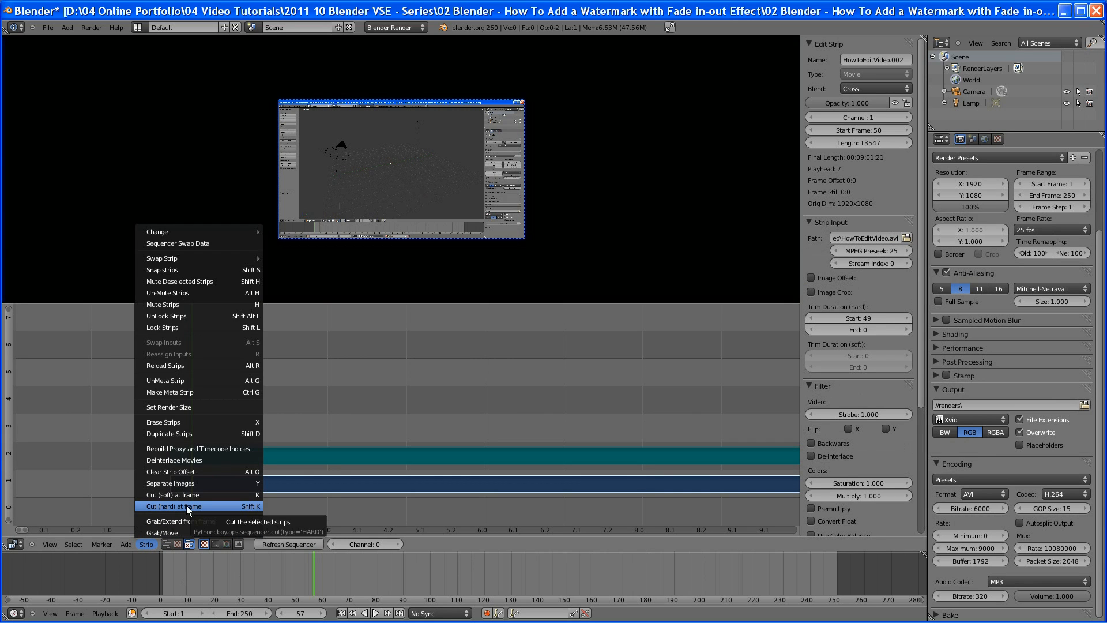
click(186, 505)
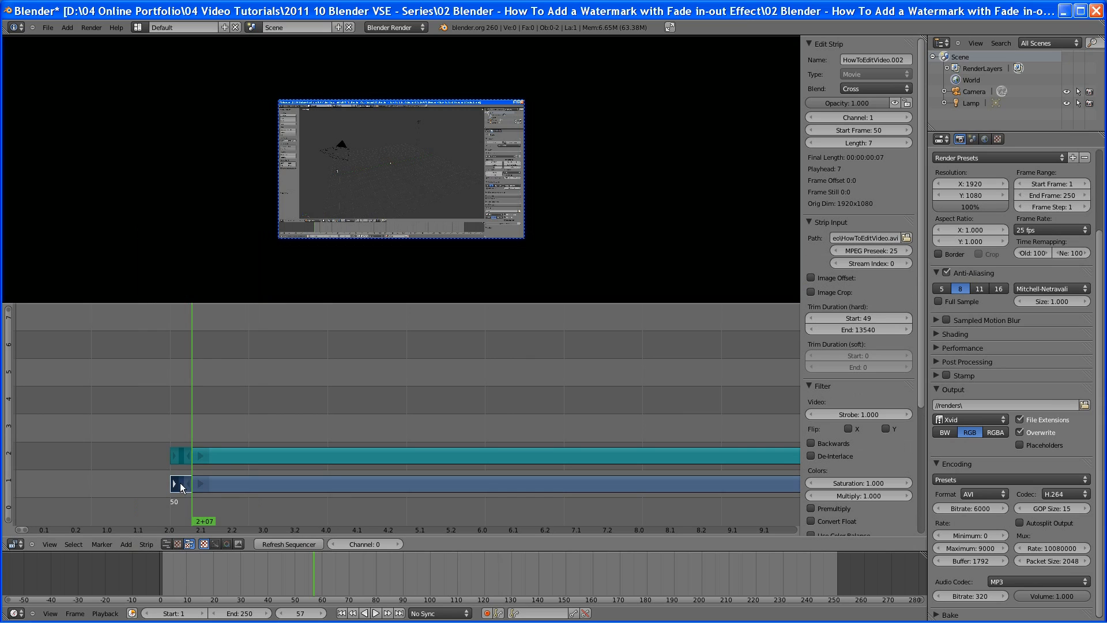
Delete the cut-off strip segments in front of frame 57
right_click(183, 454)
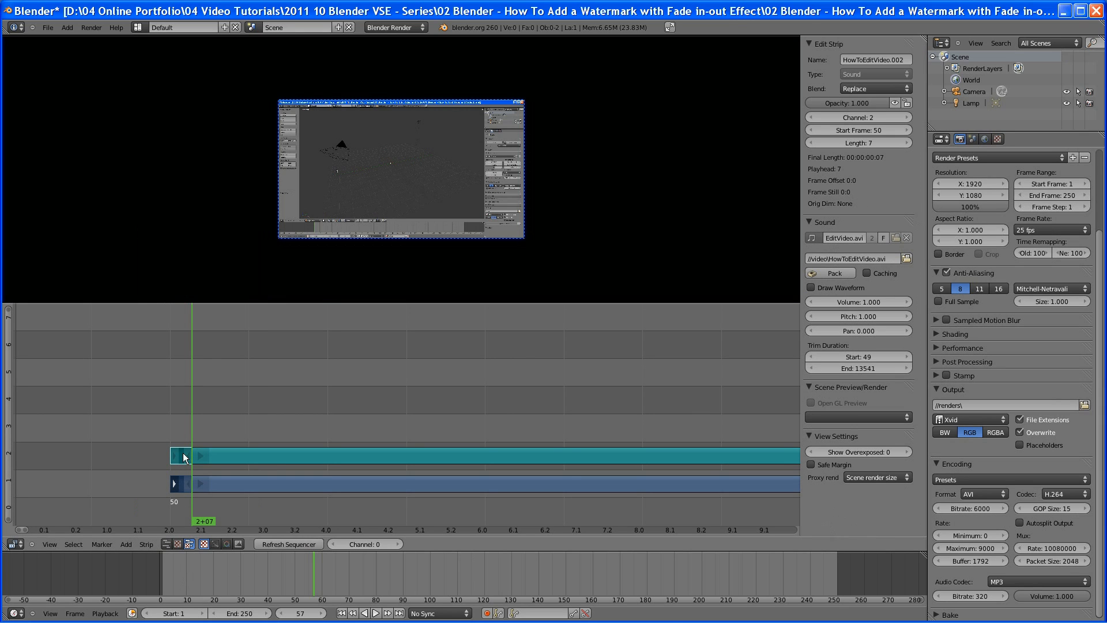
key(x)
click(182, 452)
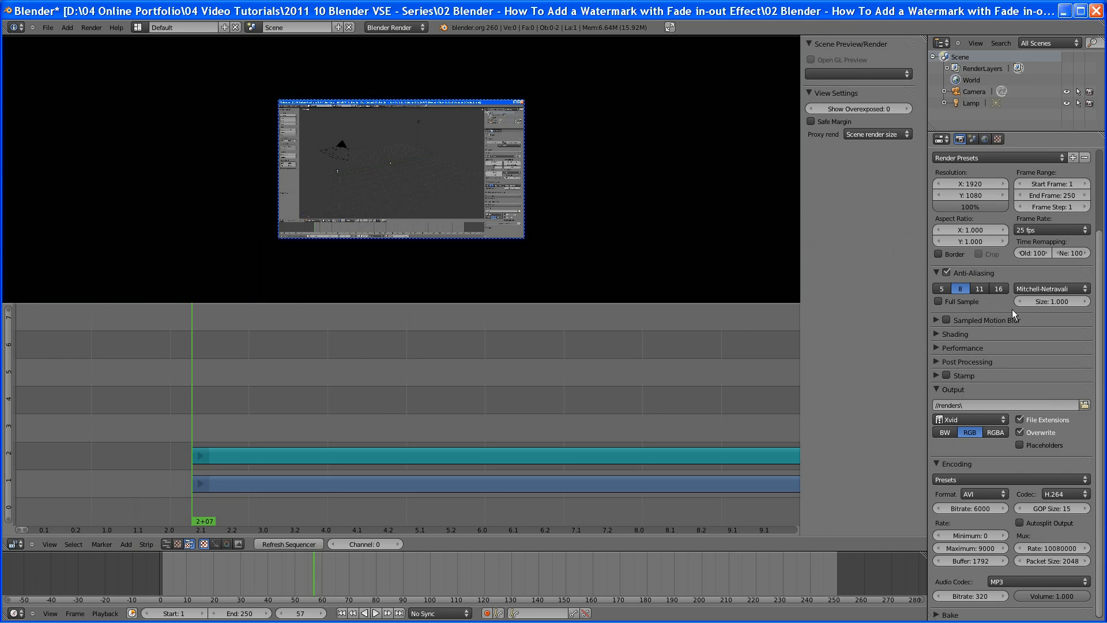
Render the current frame as a still image
scroll(1022, 320, up, 4)
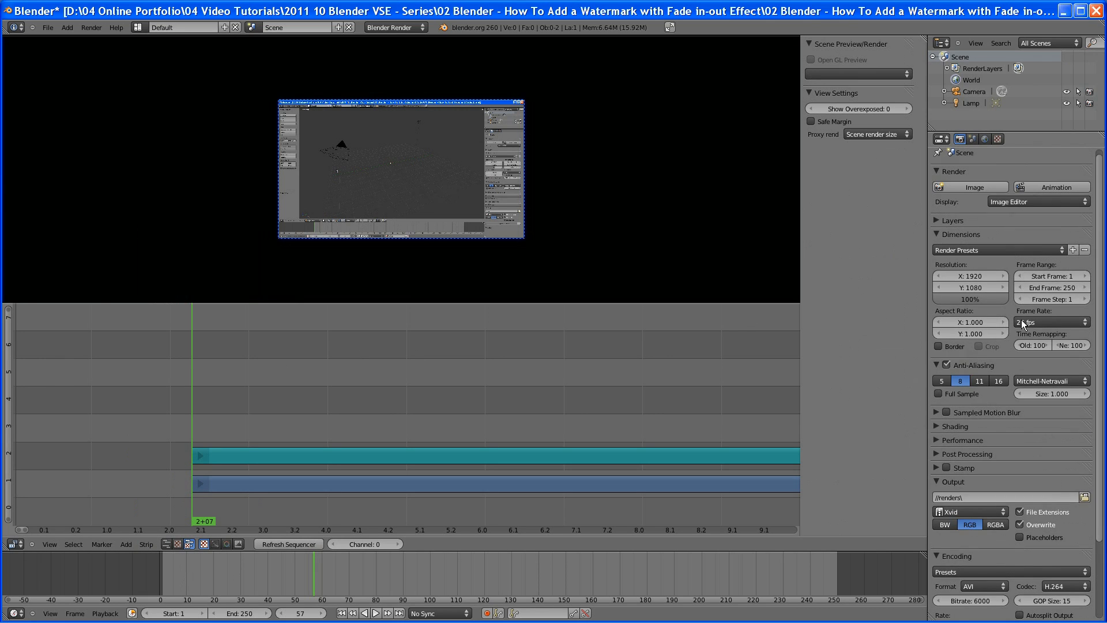
click(973, 188)
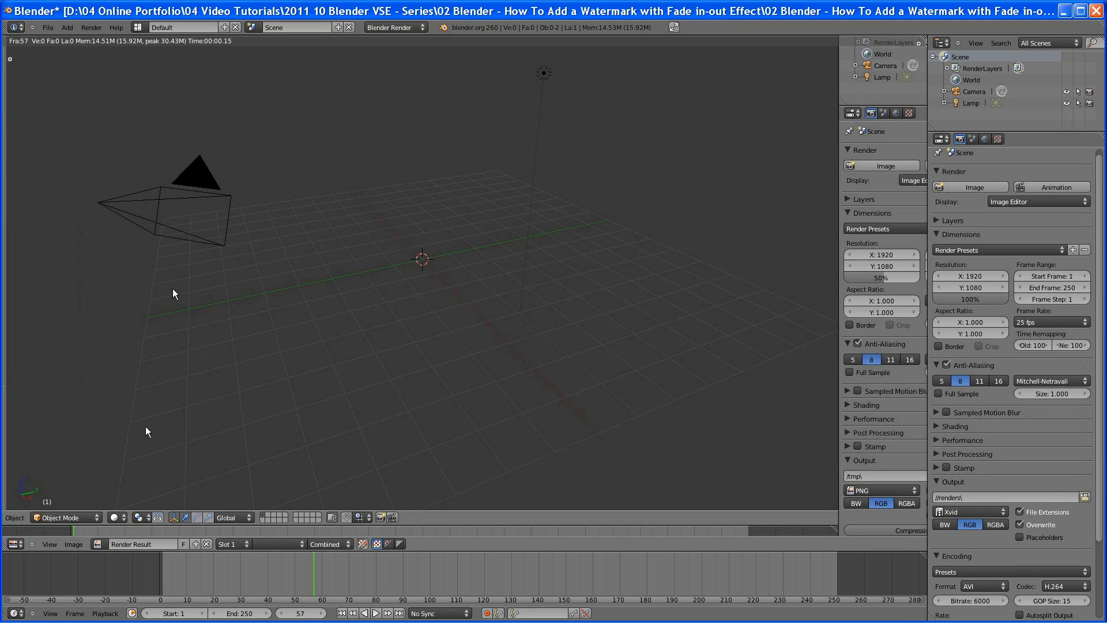
Save the rendered image as frame-1.png in the images folder
click(68, 545)
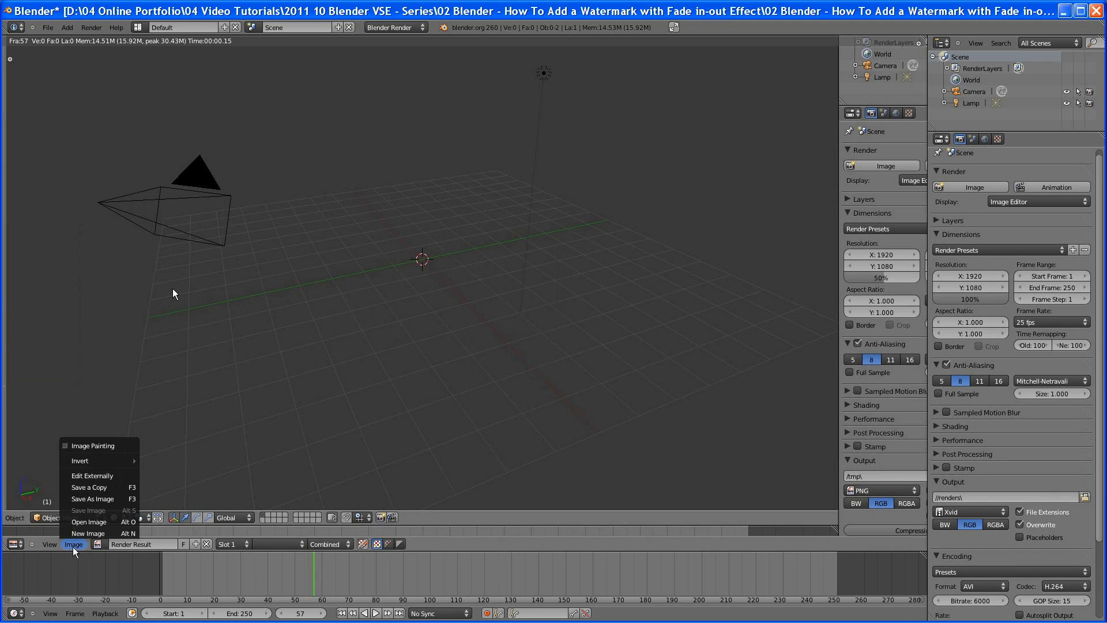
click(109, 499)
click(169, 120)
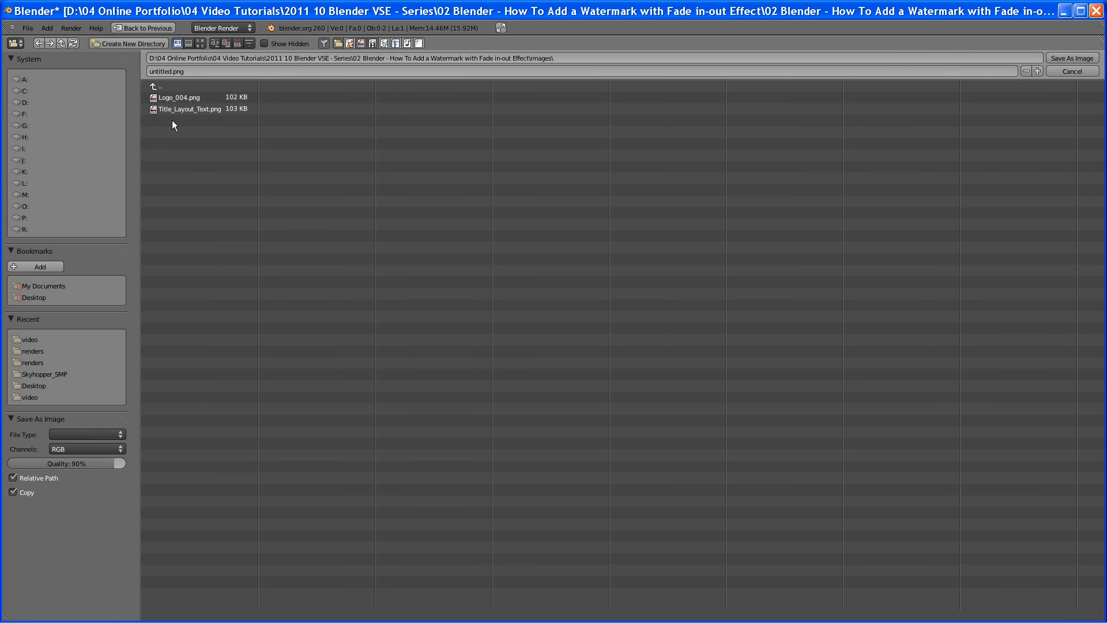
click(170, 70)
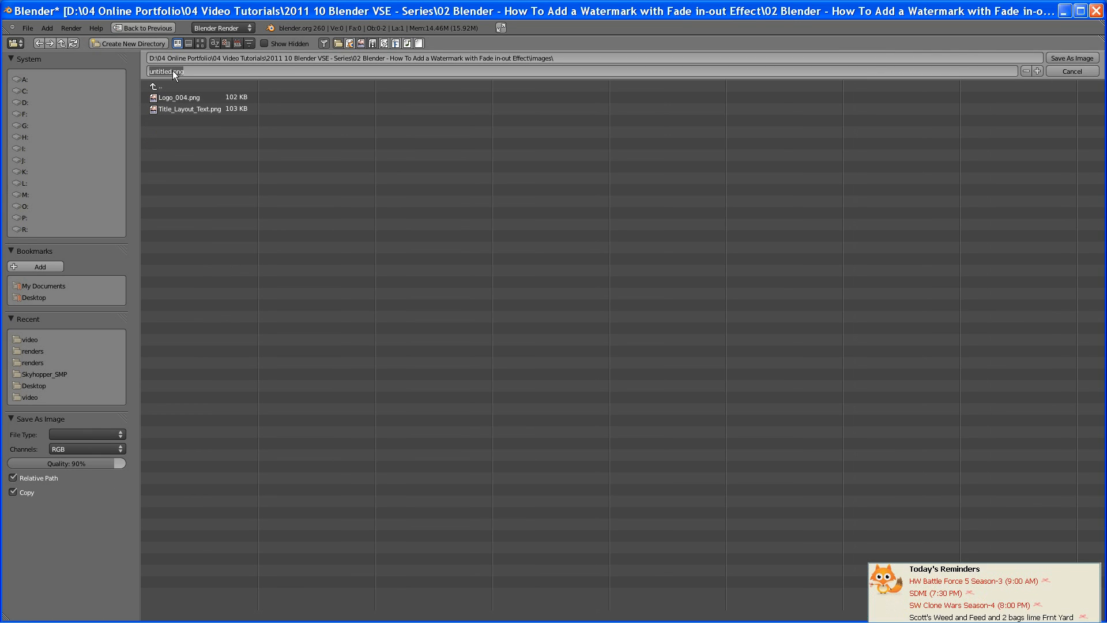
text(u)
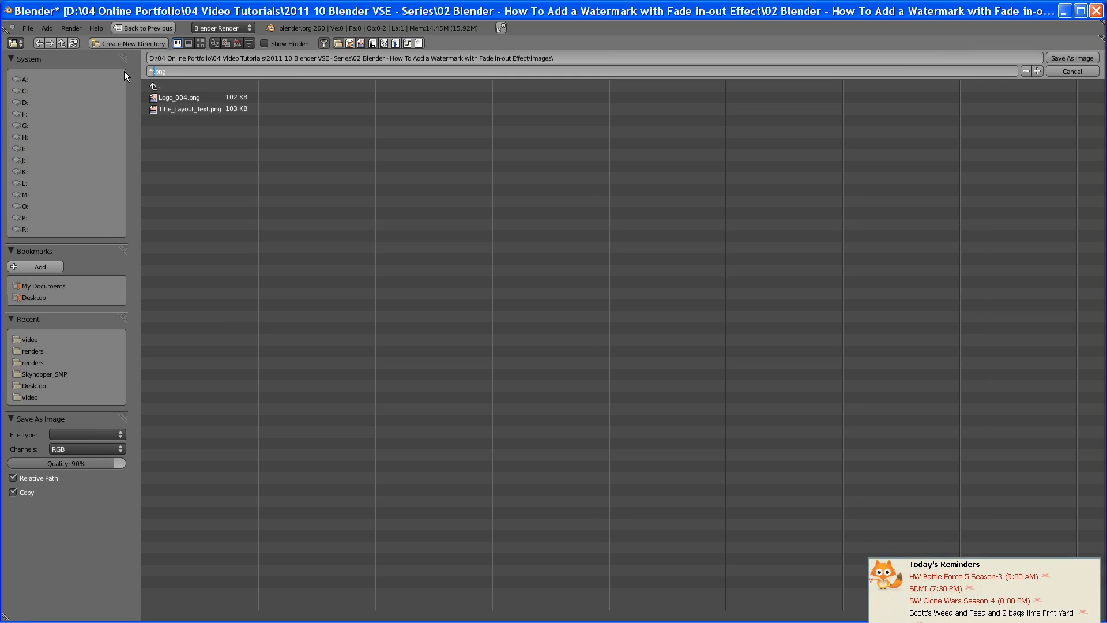
text(frame-1)
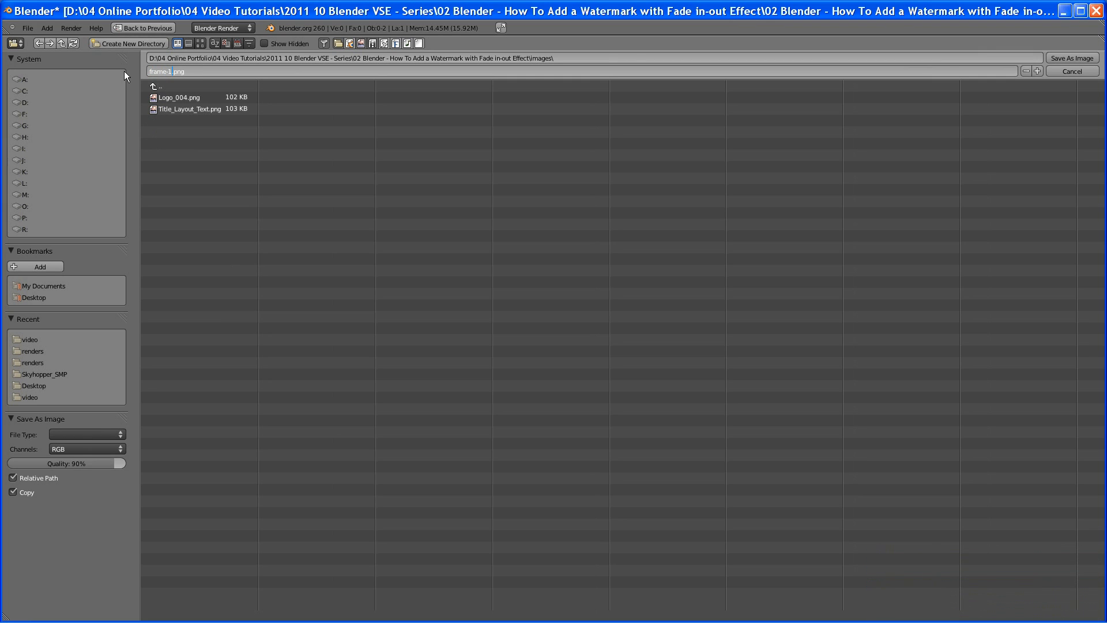
key(Return)
key(Return)
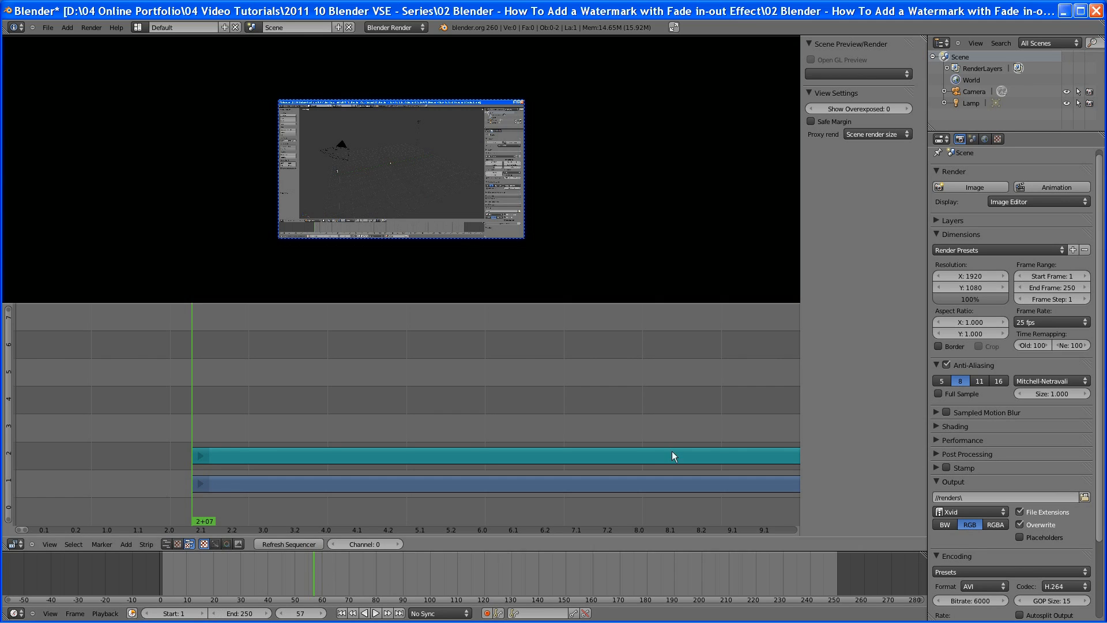
Set the current frame to 1
click(301, 613)
text(1)
key(Return)
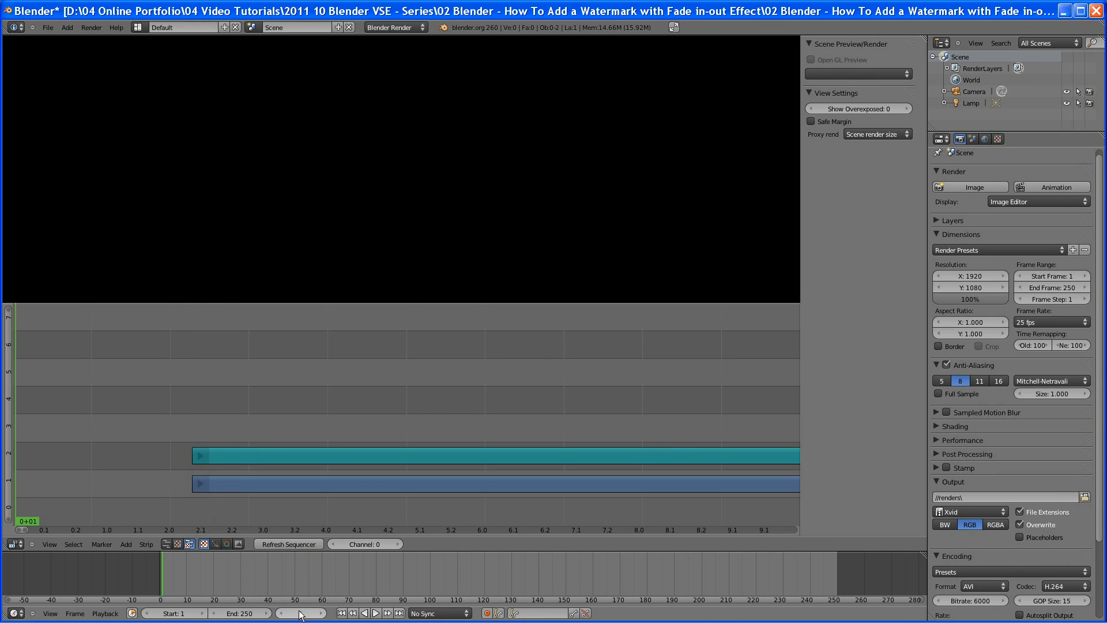
Add frame-1.png from the images folder as an image strip
click(125, 544)
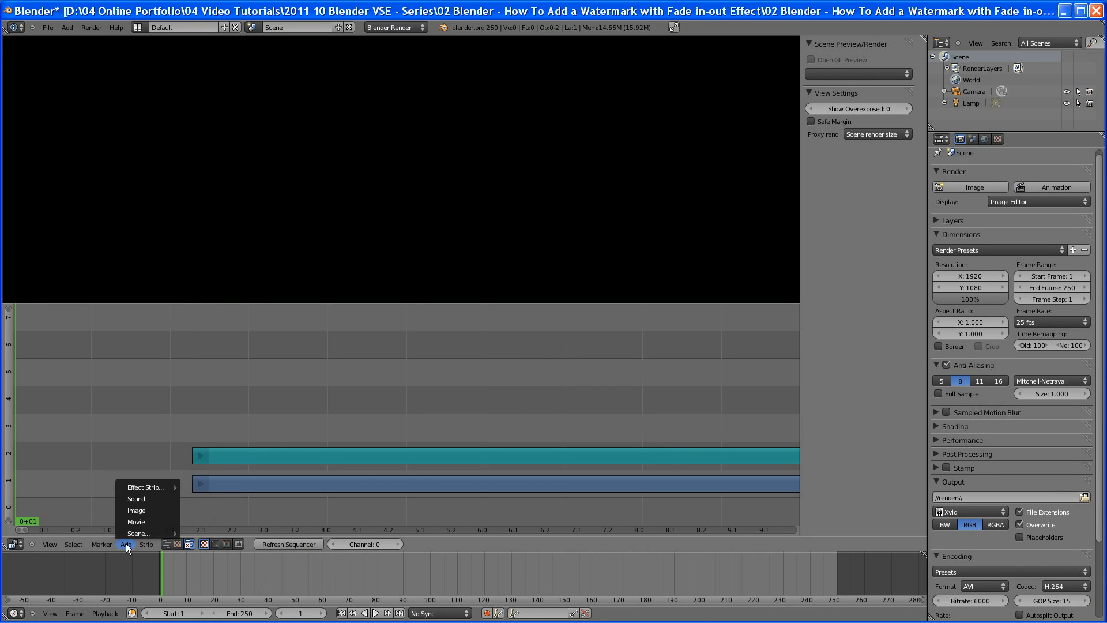
click(136, 511)
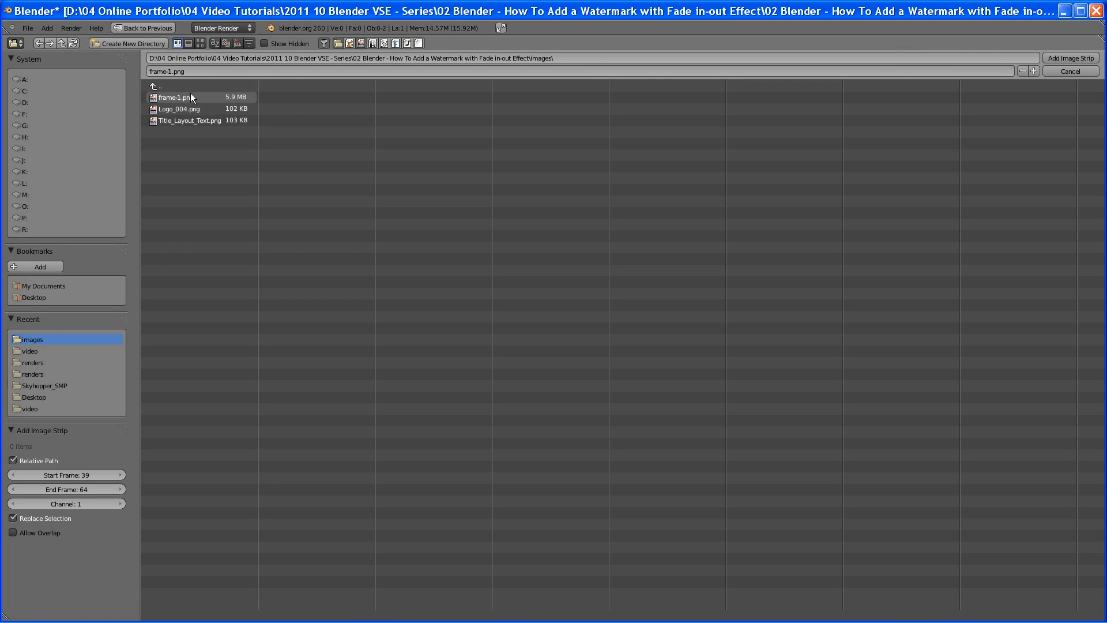
click(185, 98)
double_click(186, 98)
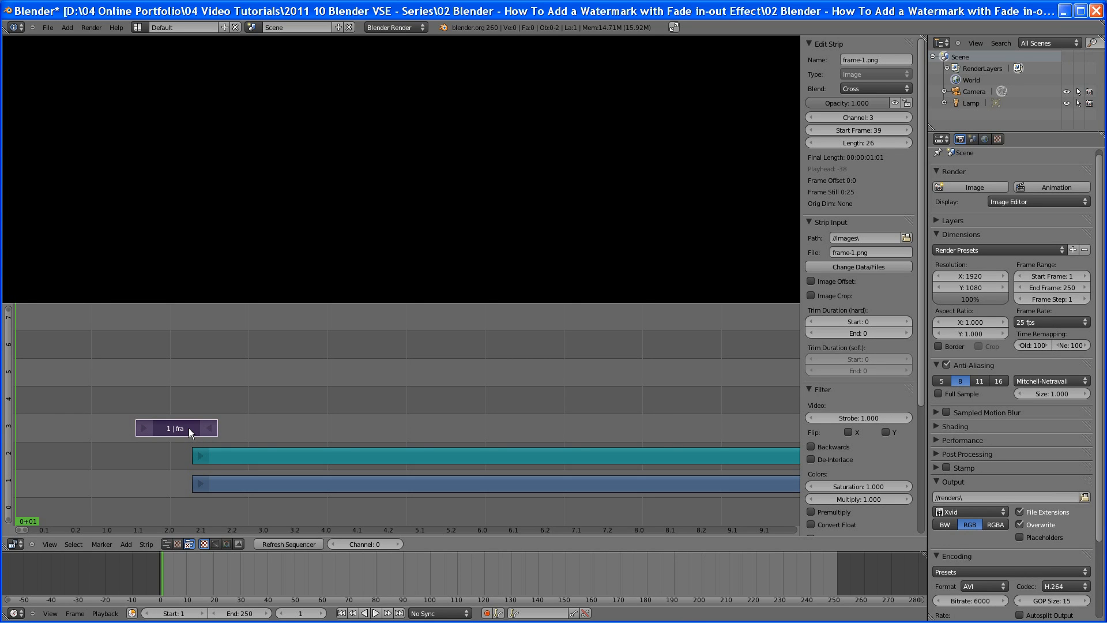
Move the frame-1 strip to start at frame 1 and extend its end to frame 57
key(g)
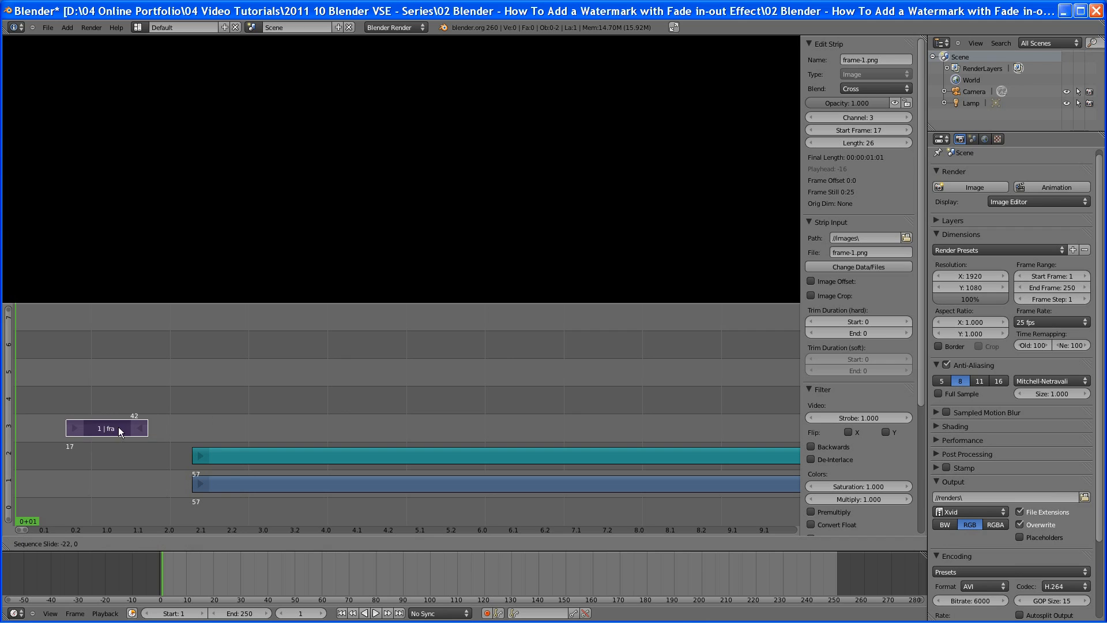
click(69, 425)
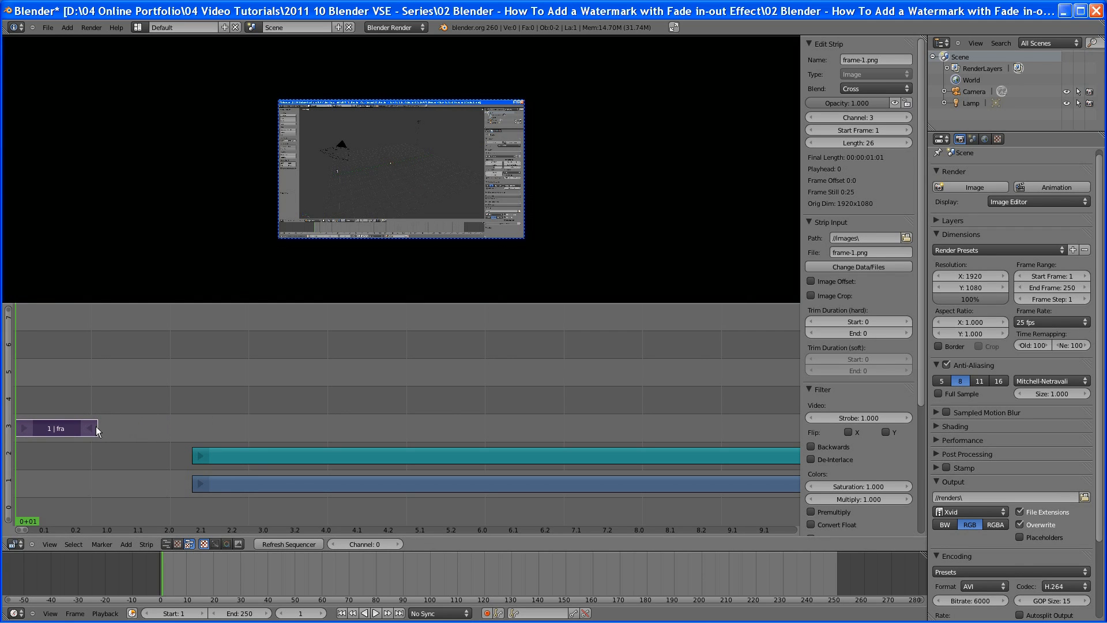
click(91, 428)
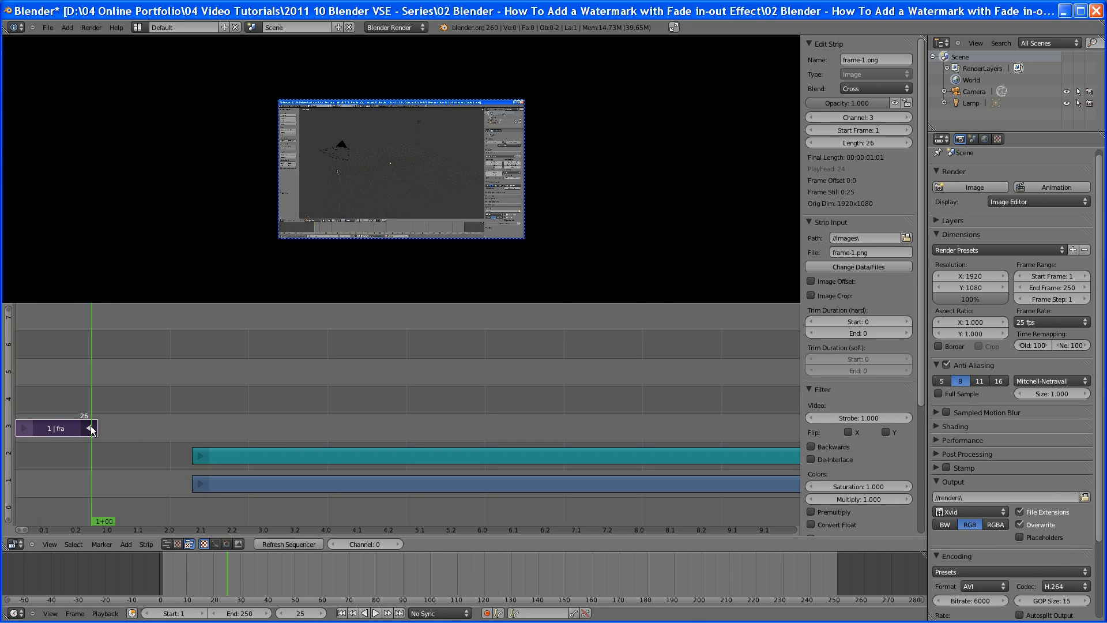
key(g)
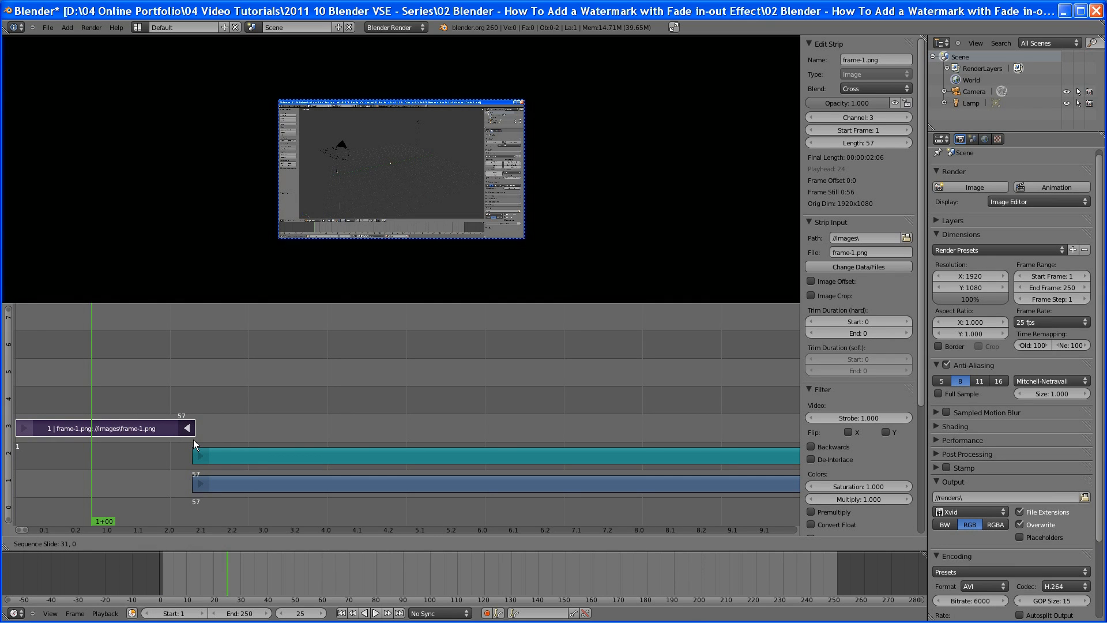
click(193, 439)
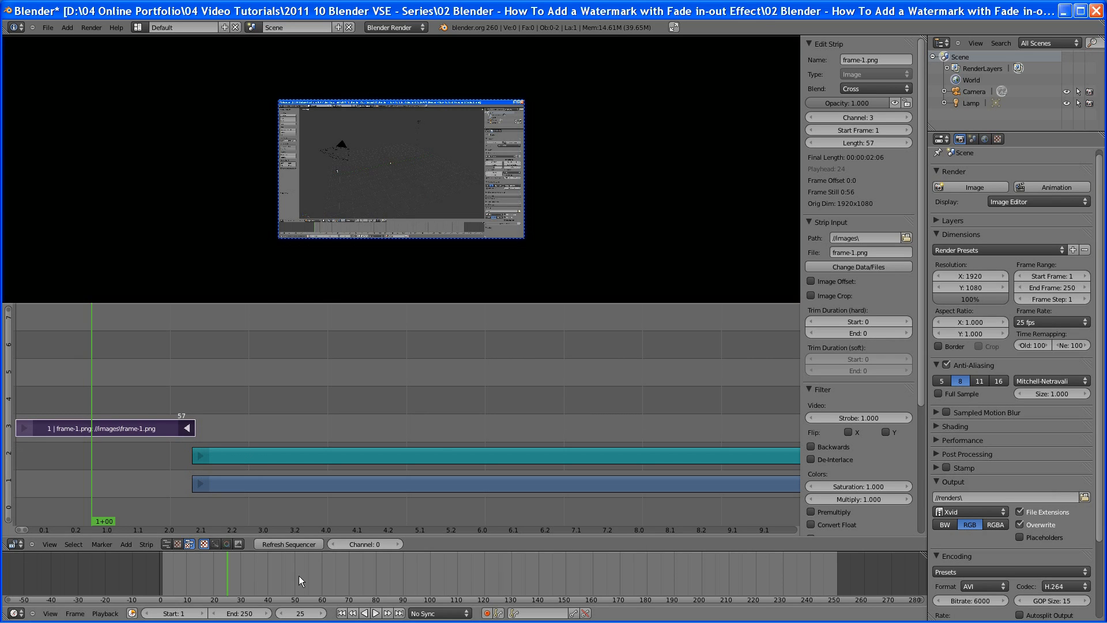
Return to frame 1 and add Title_Layout_Text.png as an image strip
click(343, 615)
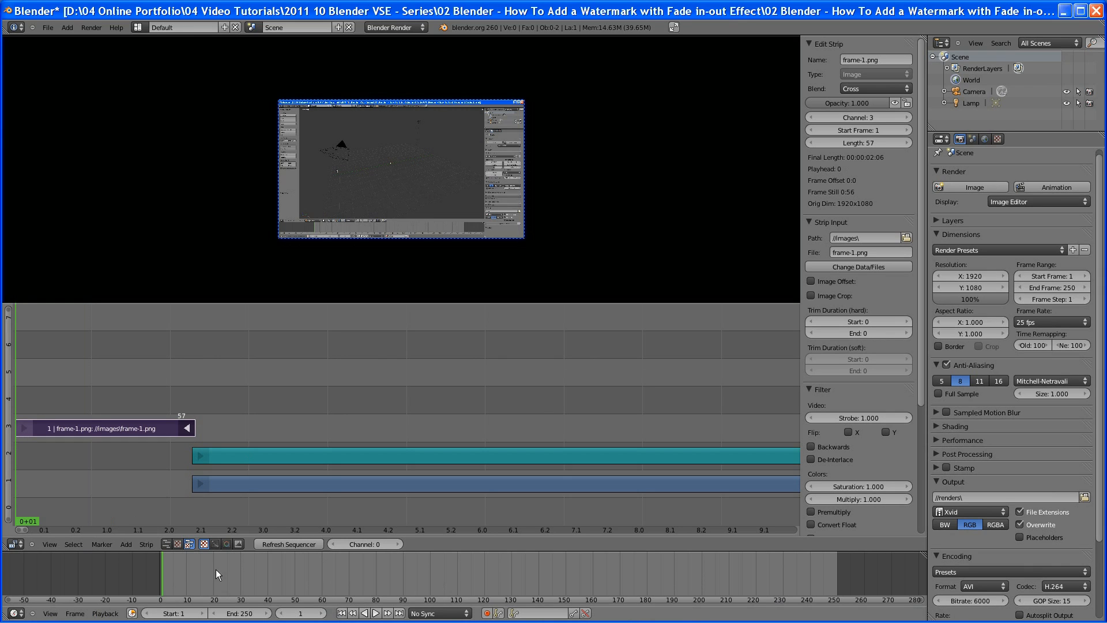
click(126, 545)
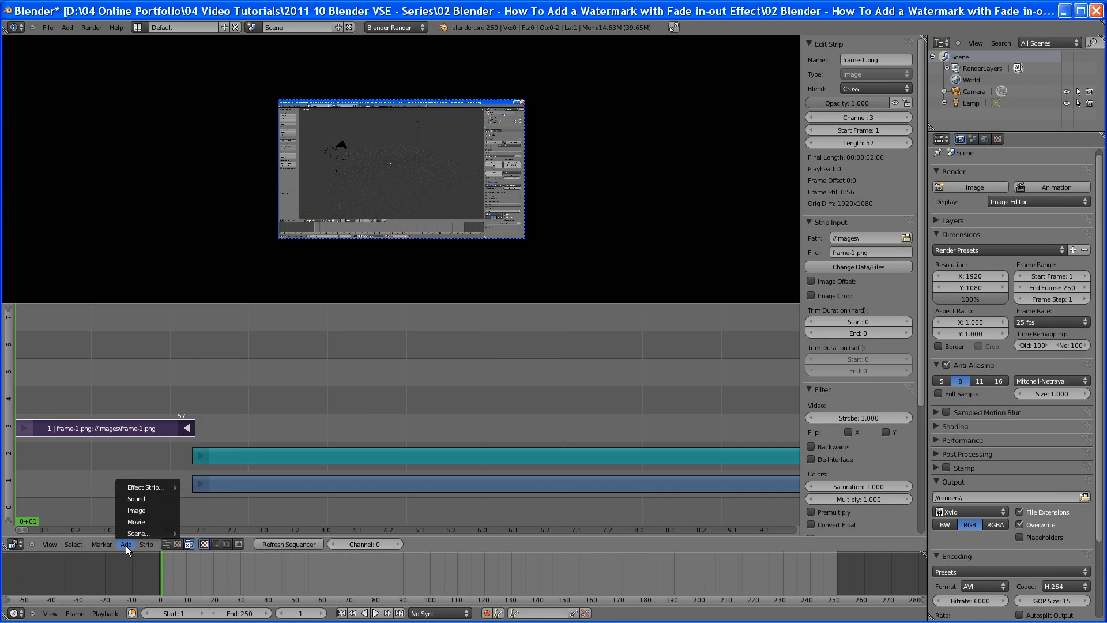
click(150, 509)
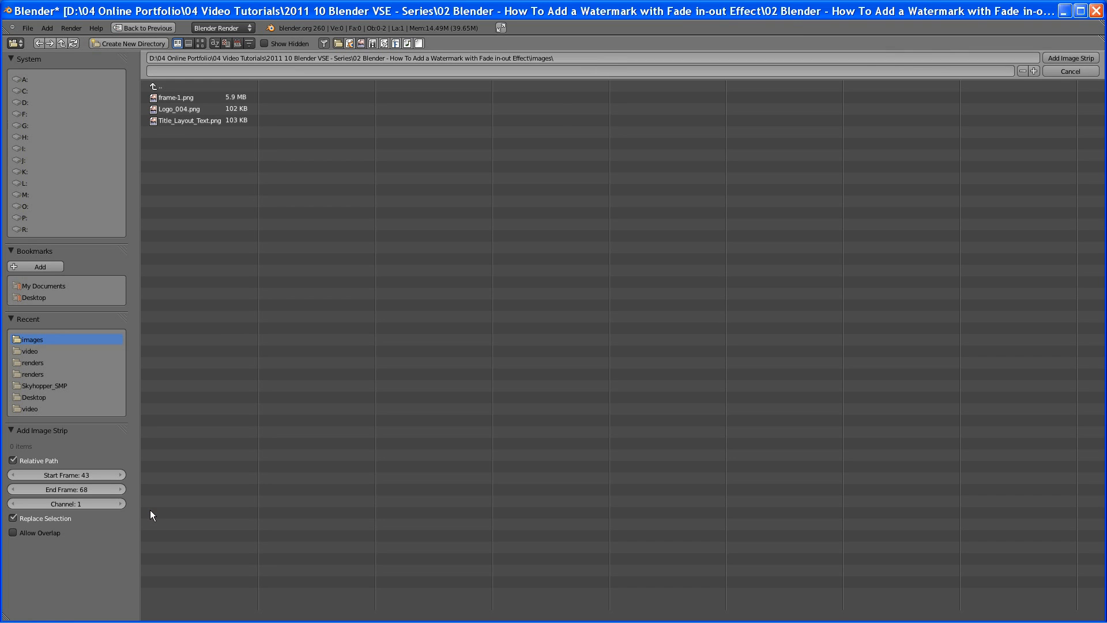
double_click(182, 122)
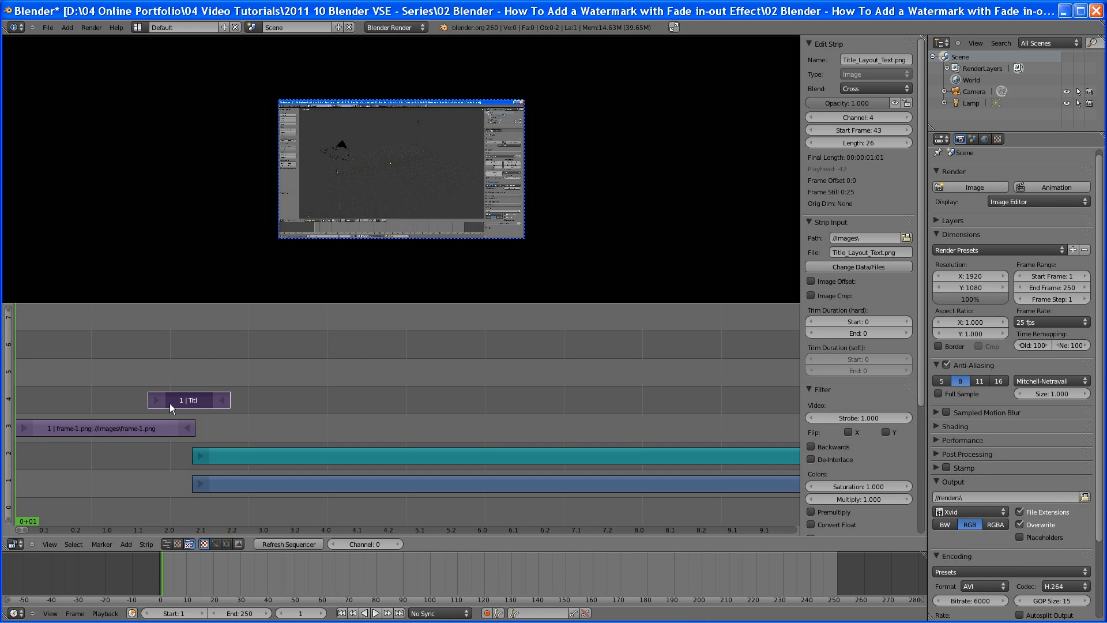
Move the title strip to start at frame 1 and extend its end to frame 74
key(g)
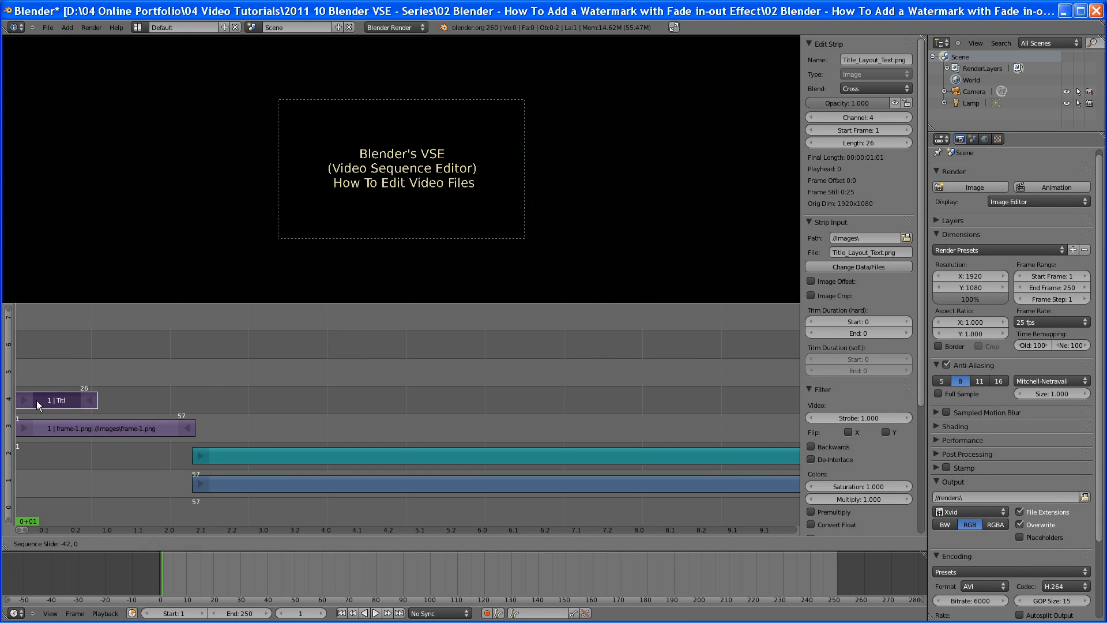
click(36, 400)
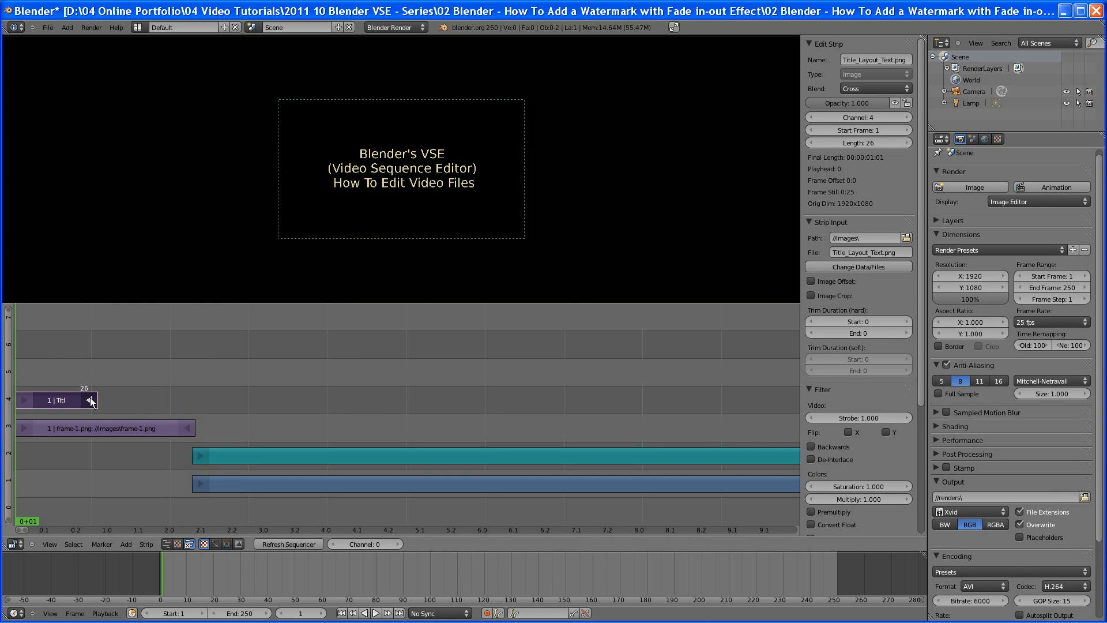
key(g)
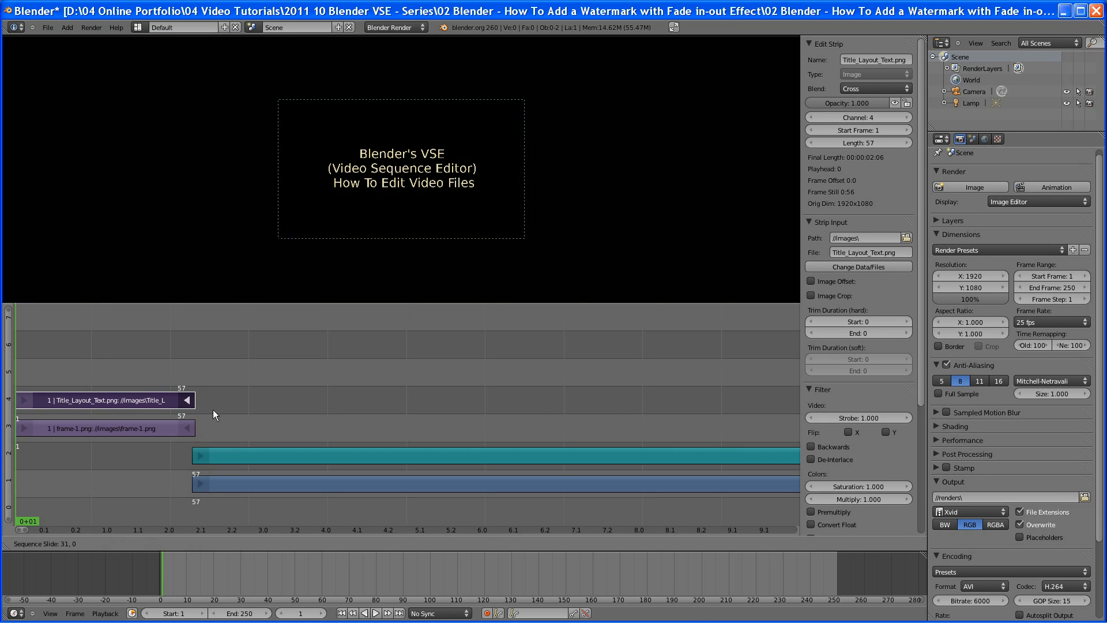
click(258, 415)
Extend the frame-1 strip's end to frame 74
right_click(189, 430)
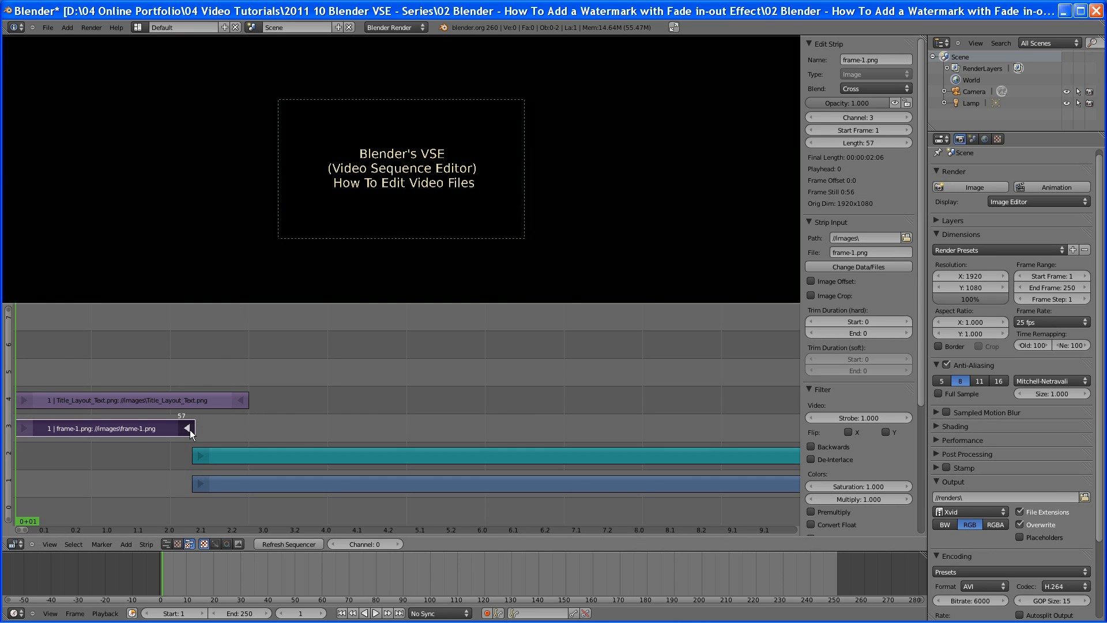
key(g)
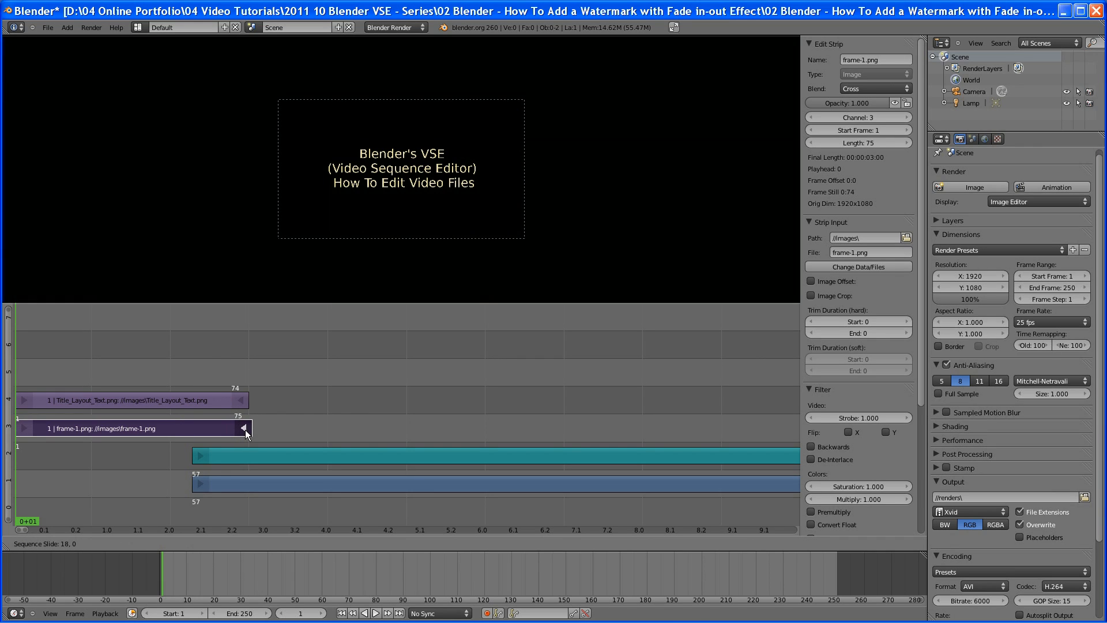
click(243, 430)
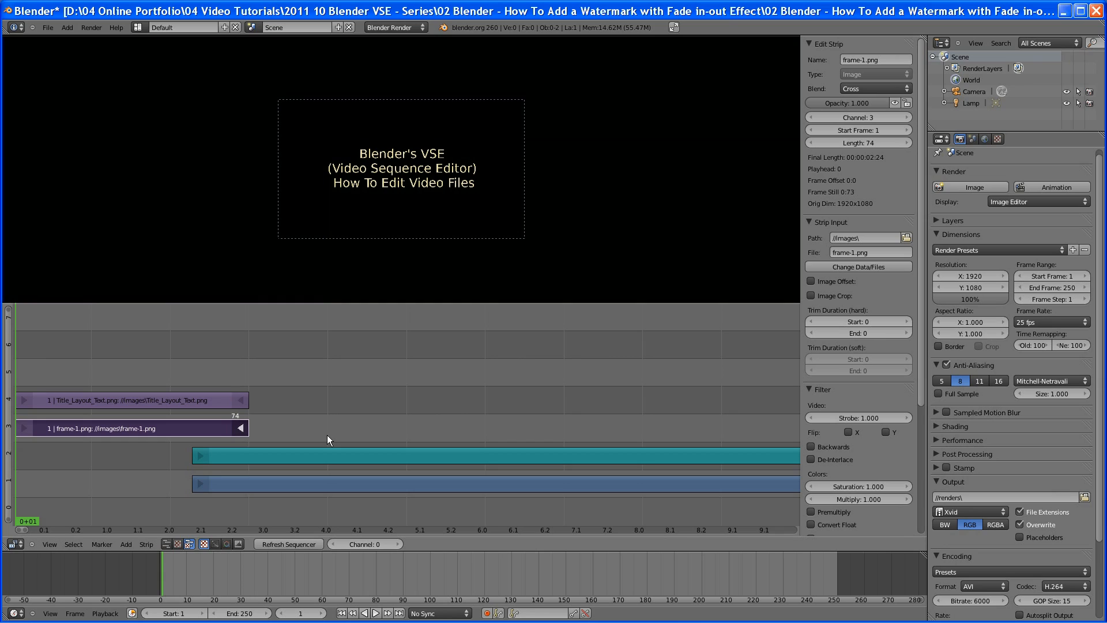
Set the title strip's blend mode to Alpha Over
right_click(190, 403)
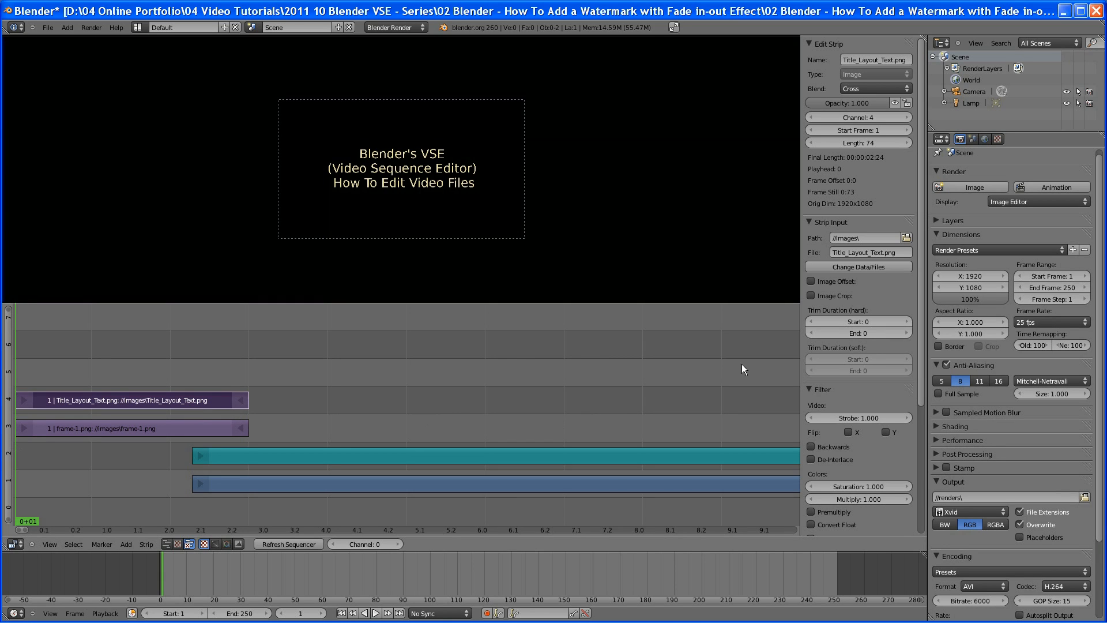
click(894, 104)
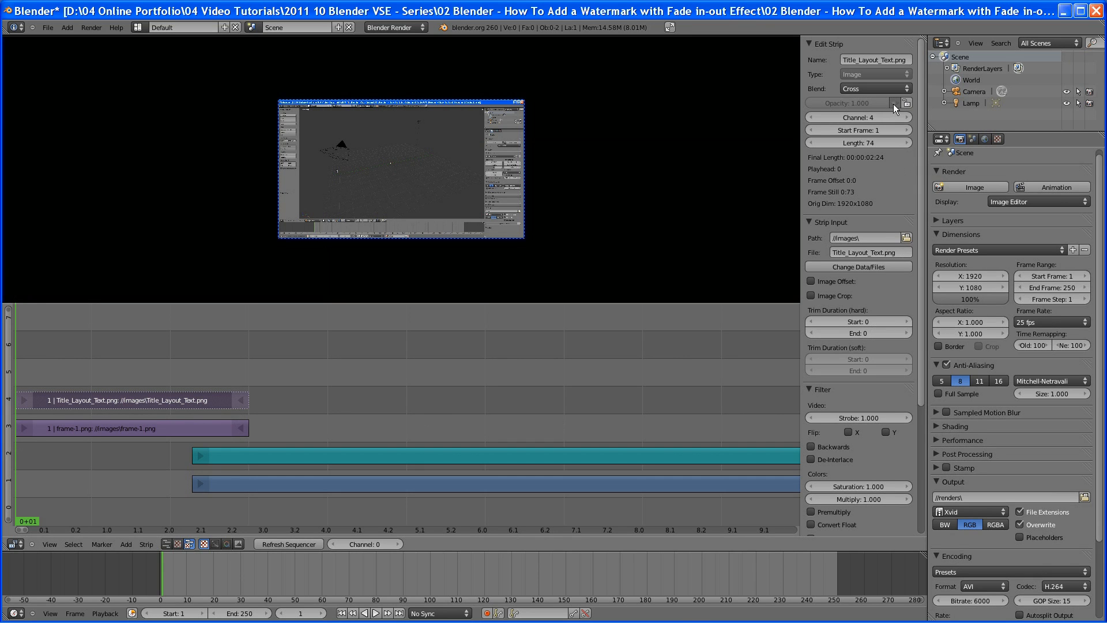
click(894, 104)
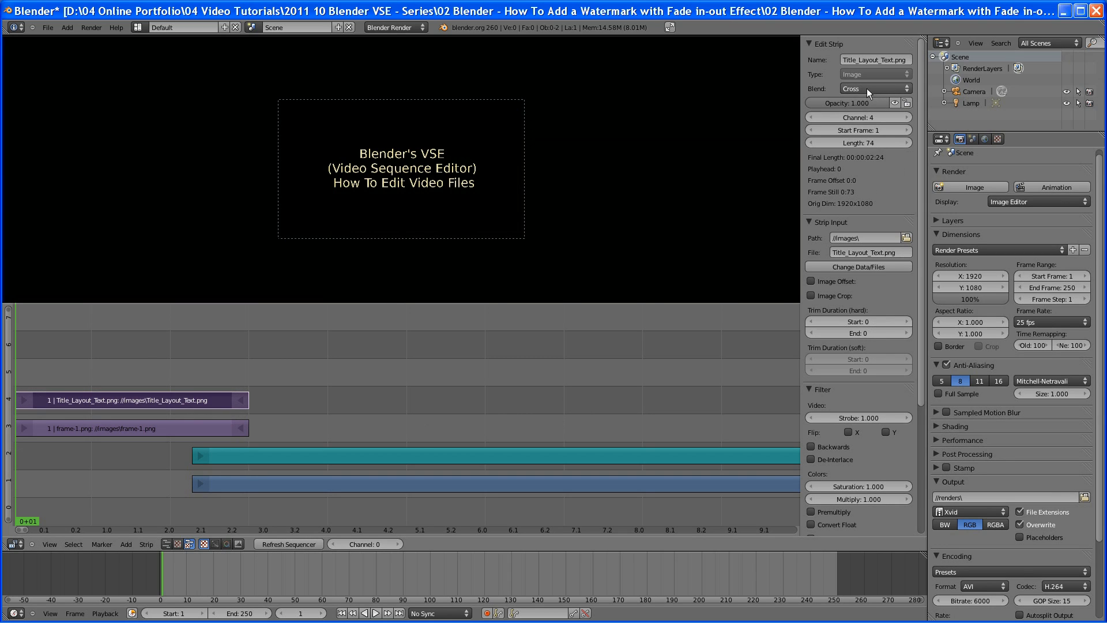
click(905, 87)
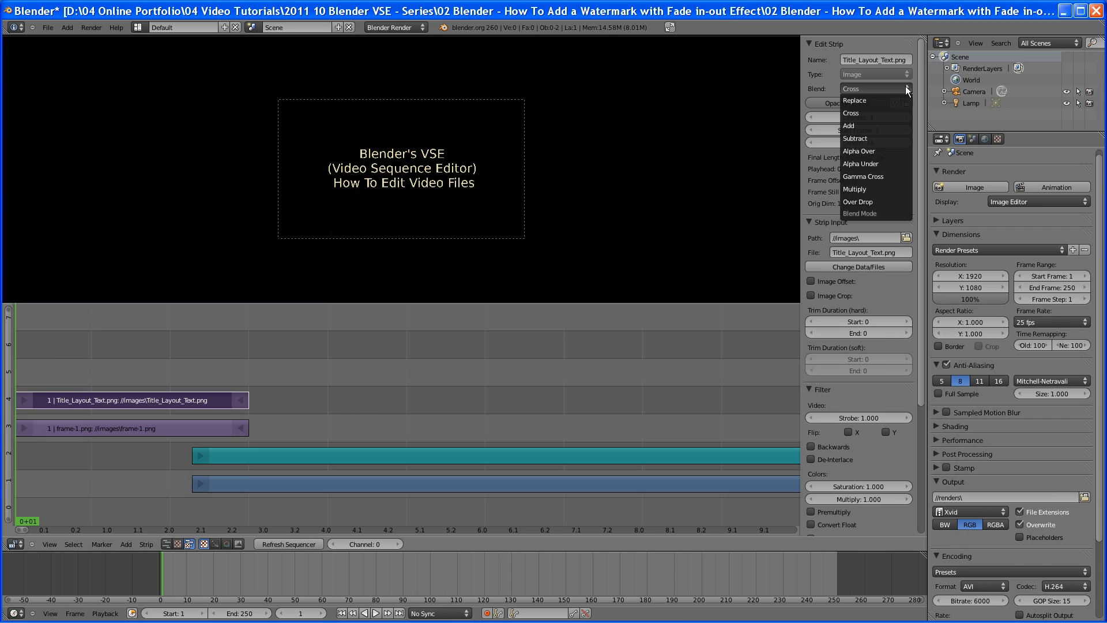
click(893, 150)
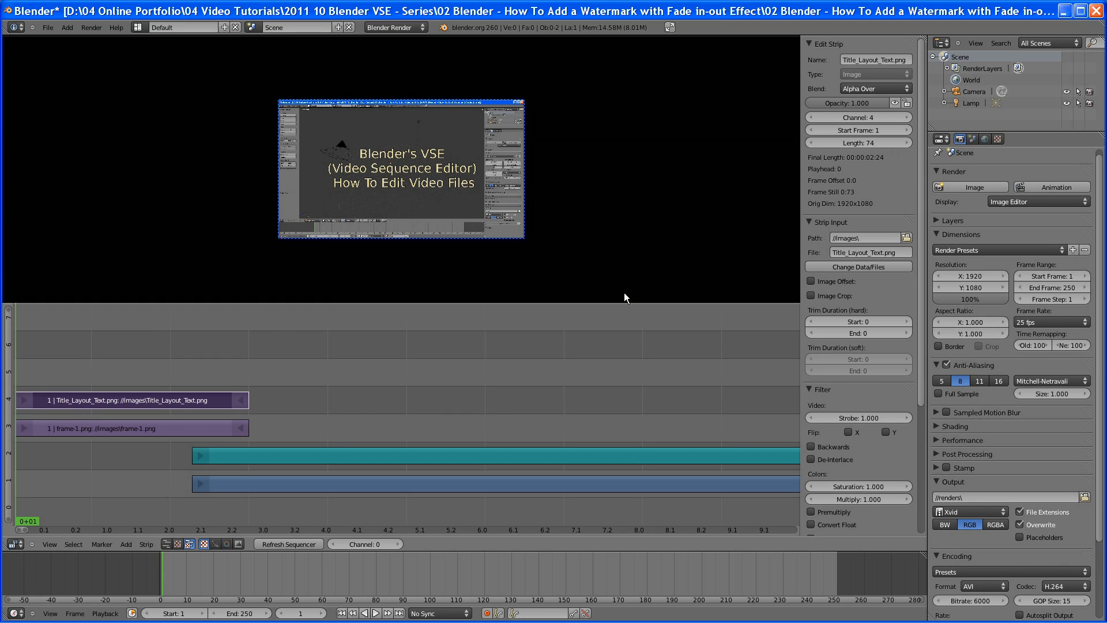
Switch the title strip's blend mode to Cross and back to Alpha Over
click(908, 86)
click(890, 112)
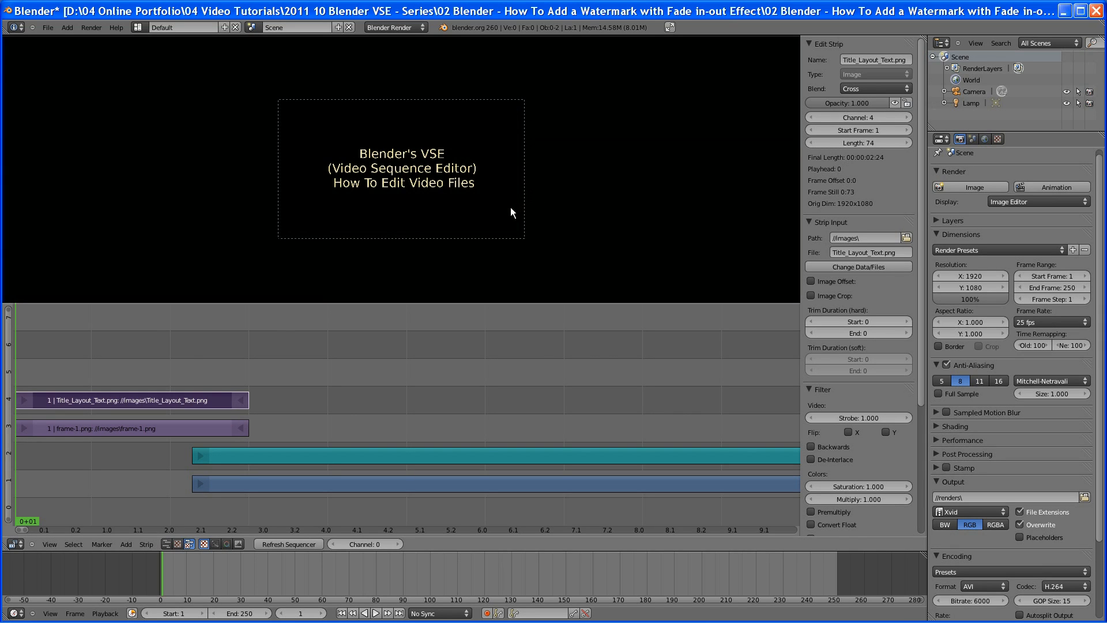
click(905, 86)
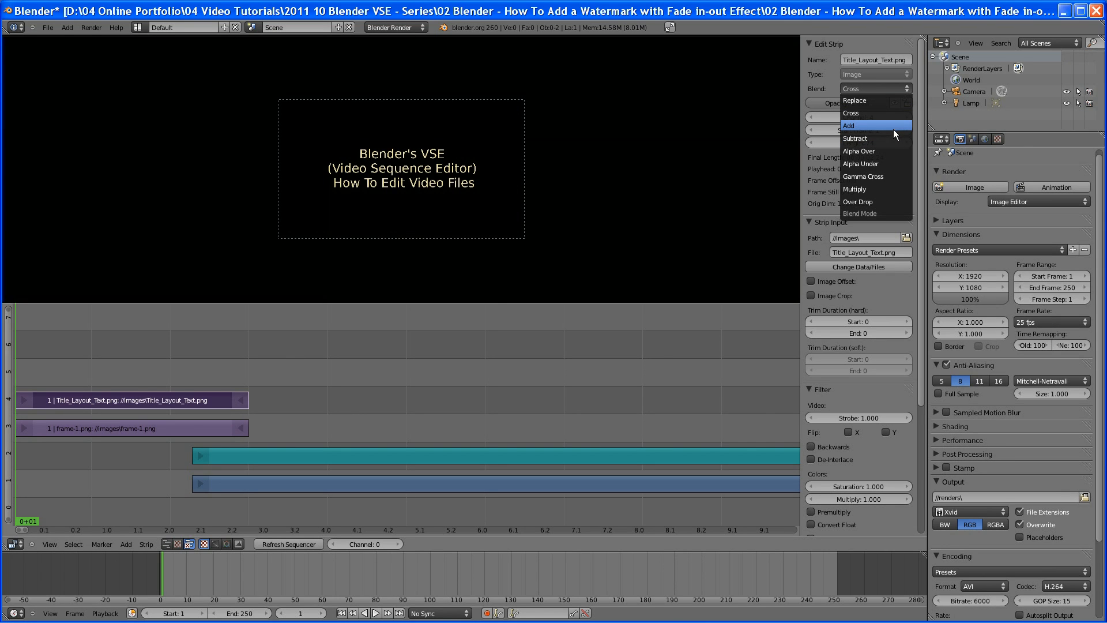
click(891, 150)
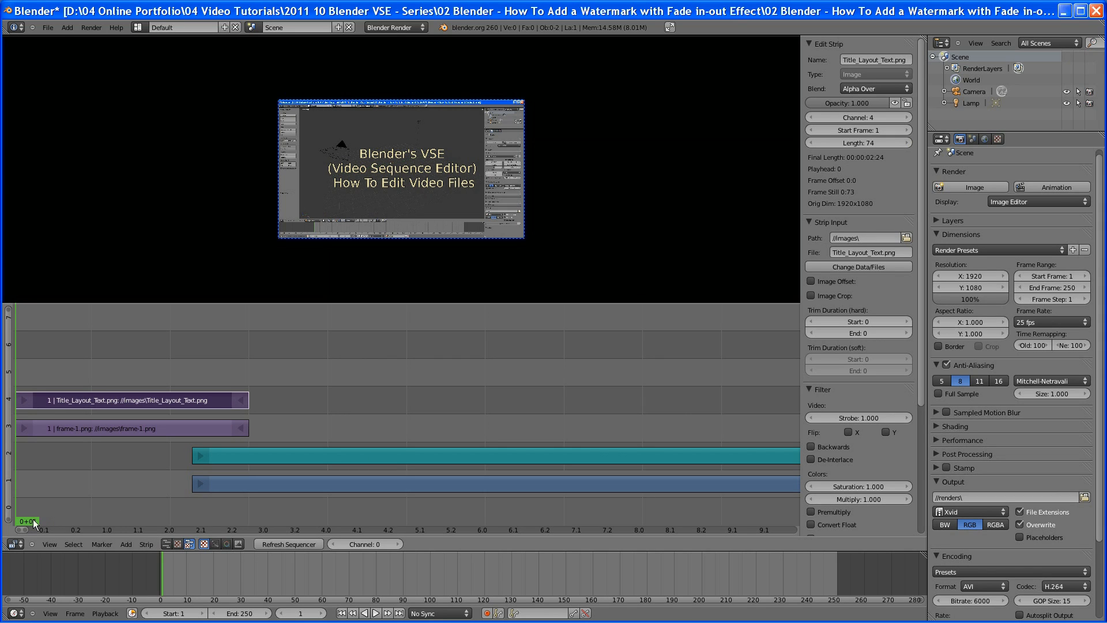
Scrub the playhead across the strips to preview the title overlay
mouse_move(33, 520)
mouse_down()
mouse_move(257, 531)
mouse_move(210, 525)
mouse_move(249, 524)
mouse_up()
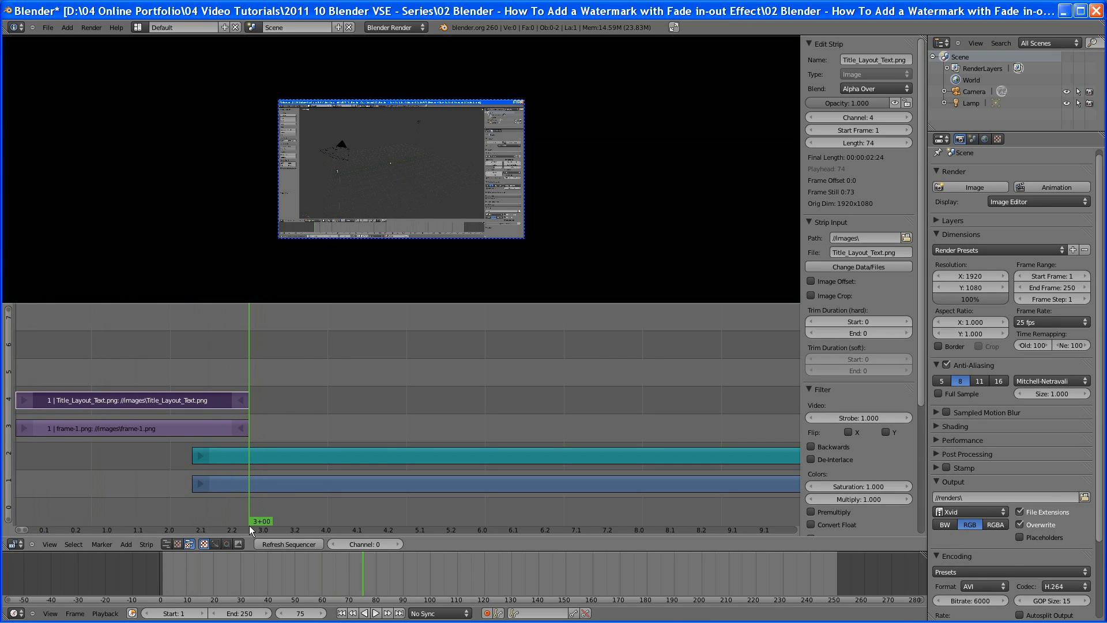
drag(249, 525, 195, 521)
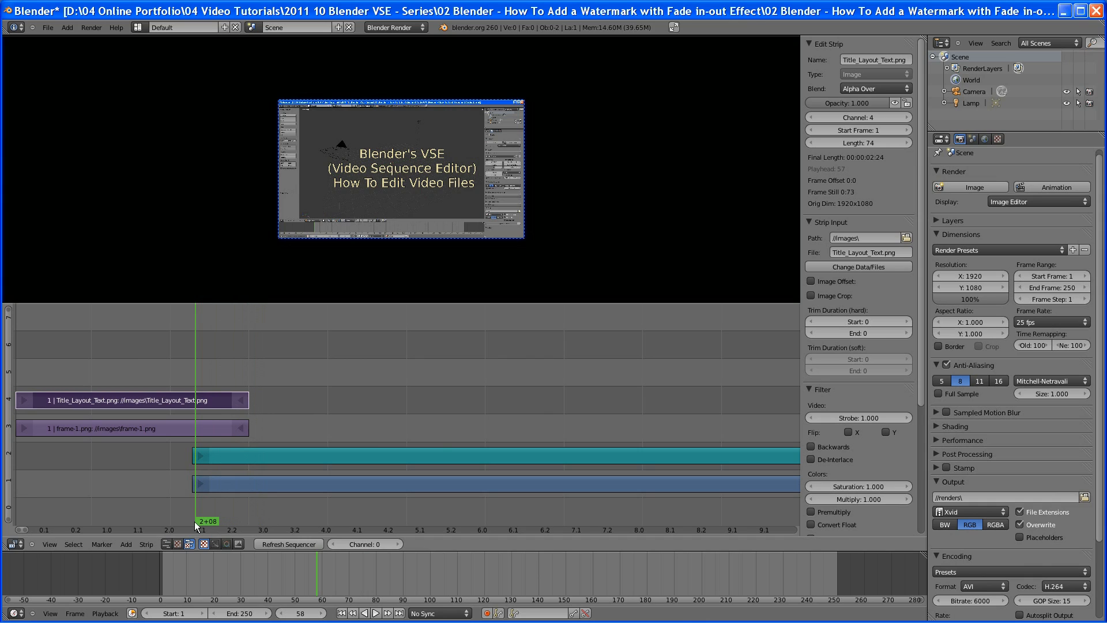